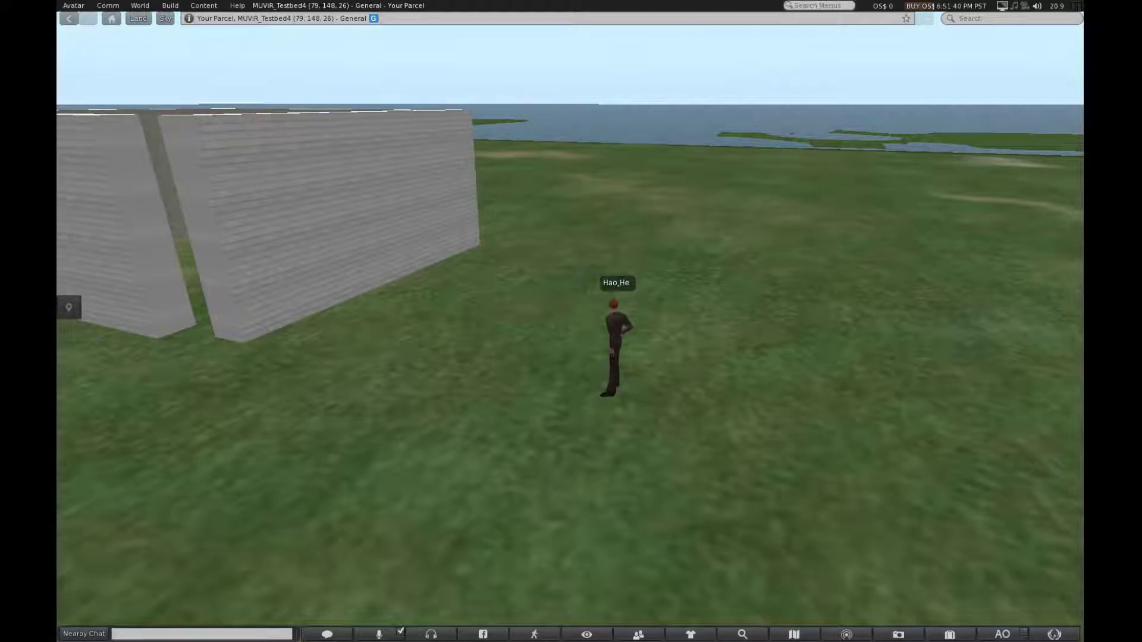
# Step: Create a box primitive on the grass in front of the avatar
pyautogui.keyDown('ctrl'); pyautogui.keyDown('alt'); pyautogui.moveTo(570, 326); pyautogui.dragTo(494, 298); pyautogui.keyUp('alt'); pyautogui.keyUp('ctrl')
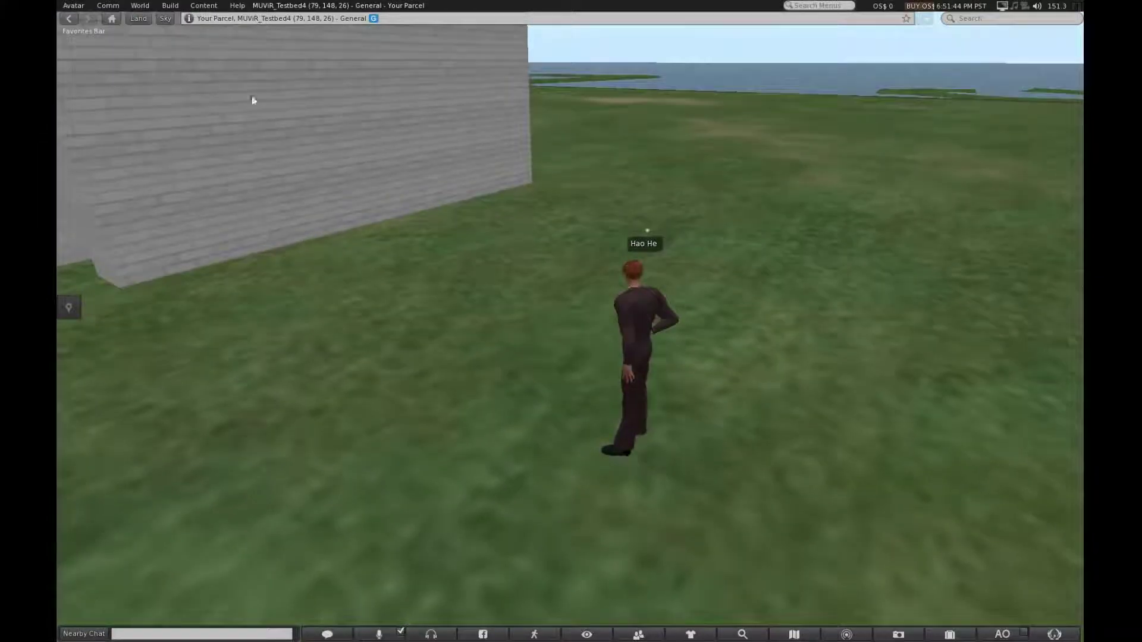
pyautogui.click(170, 6)
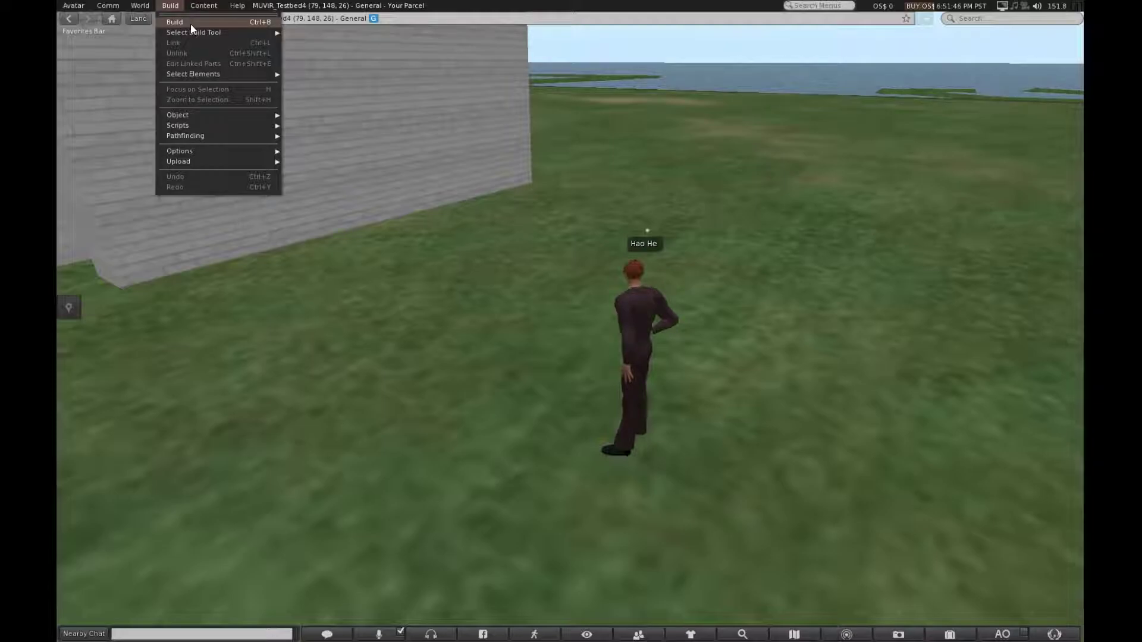
pyautogui.click(190, 24)
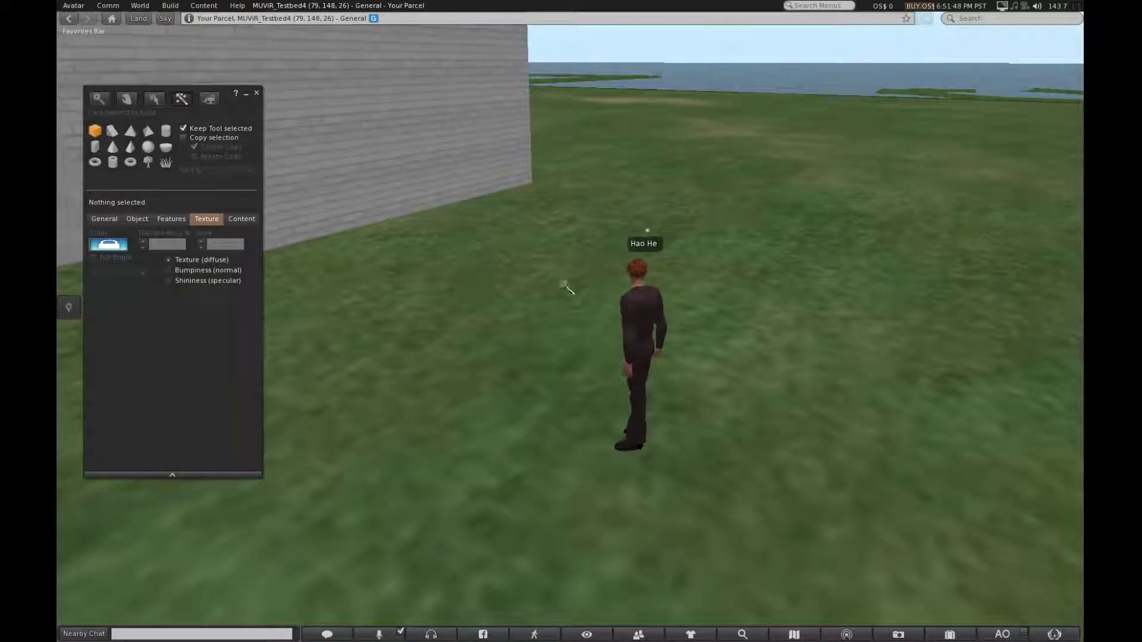
pyautogui.click(518, 314)
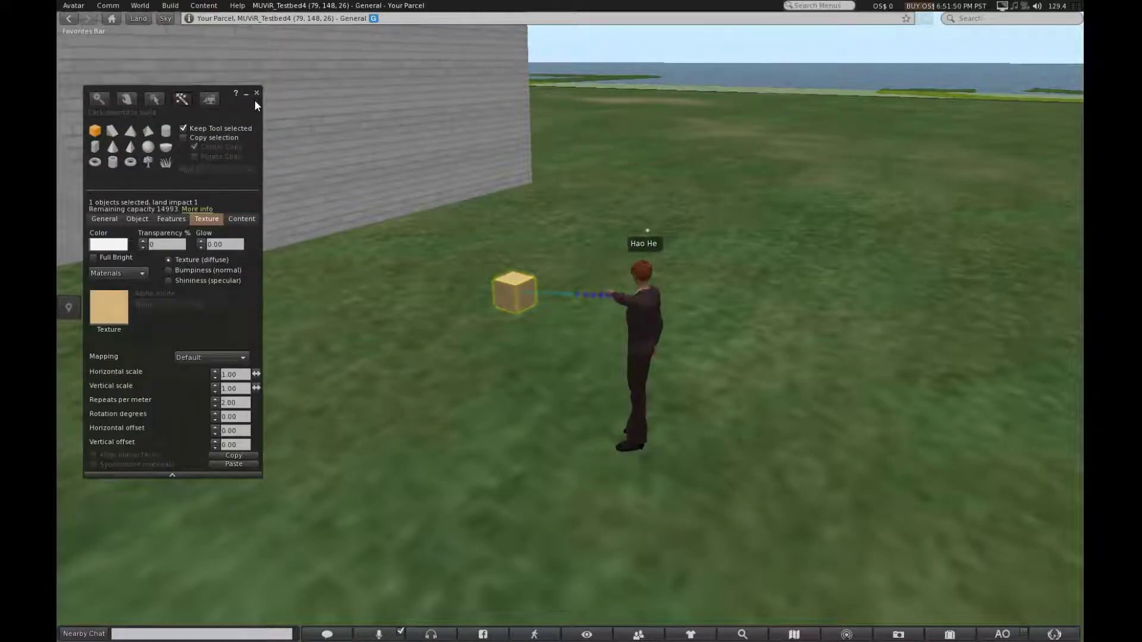
# Step: Stretch the box uniformly to about 2.93 on all three axes
pyautogui.click(156, 102)
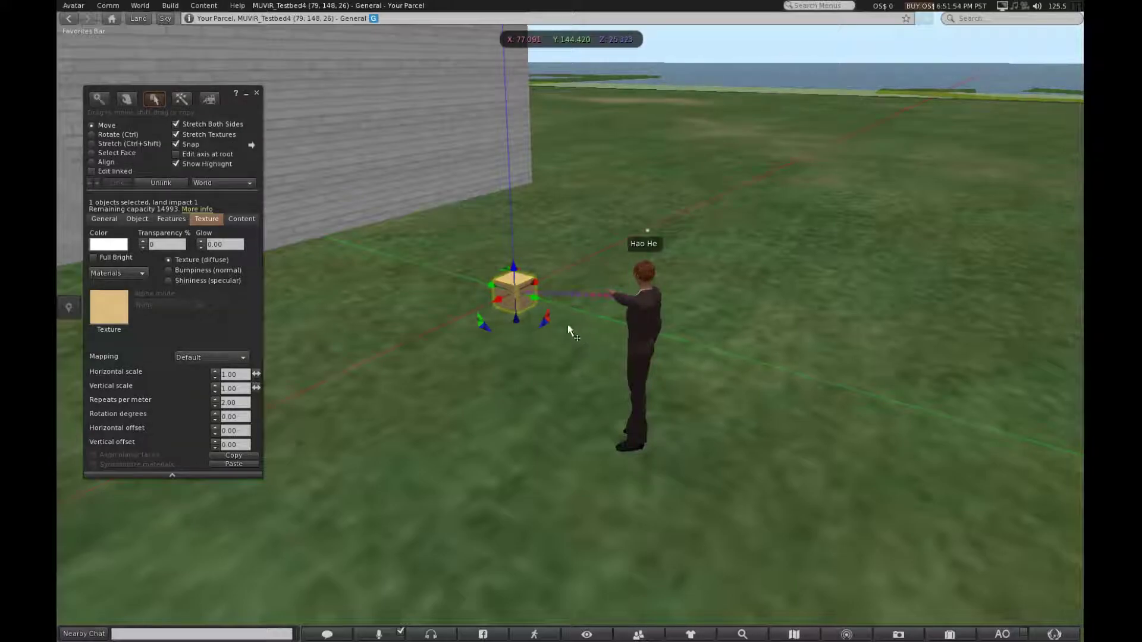
pyautogui.keyDown('ctrl'); pyautogui.keyDown('alt'); pyautogui.moveTo(525, 285); pyautogui.dragTo(422, 306); pyautogui.keyUp('alt'); pyautogui.keyUp('ctrl')
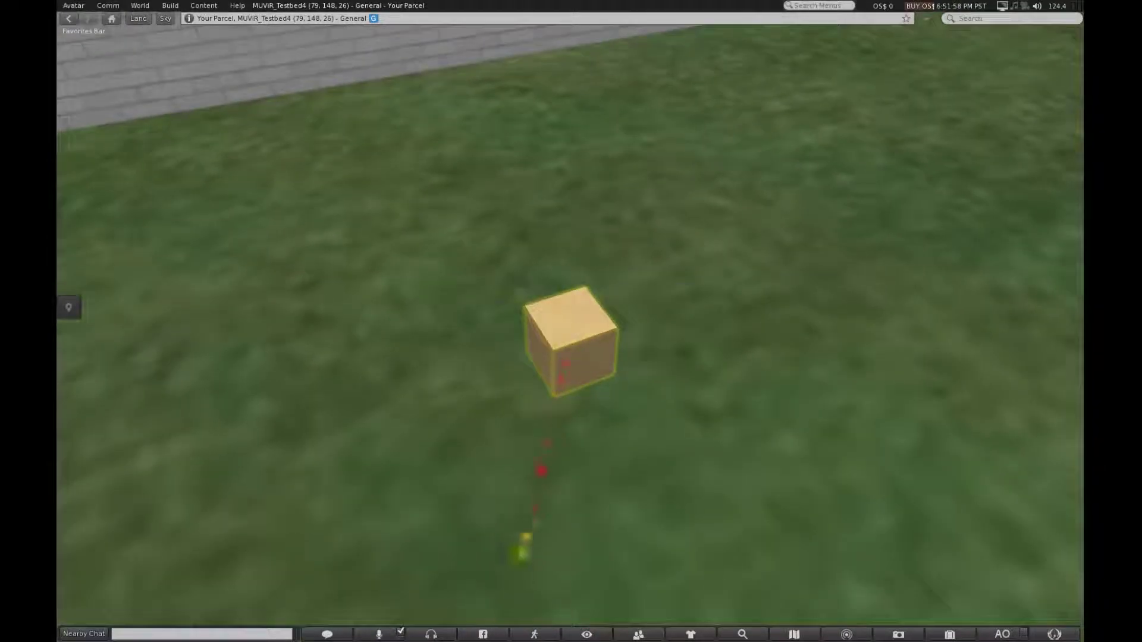
pyautogui.press('ctrl')
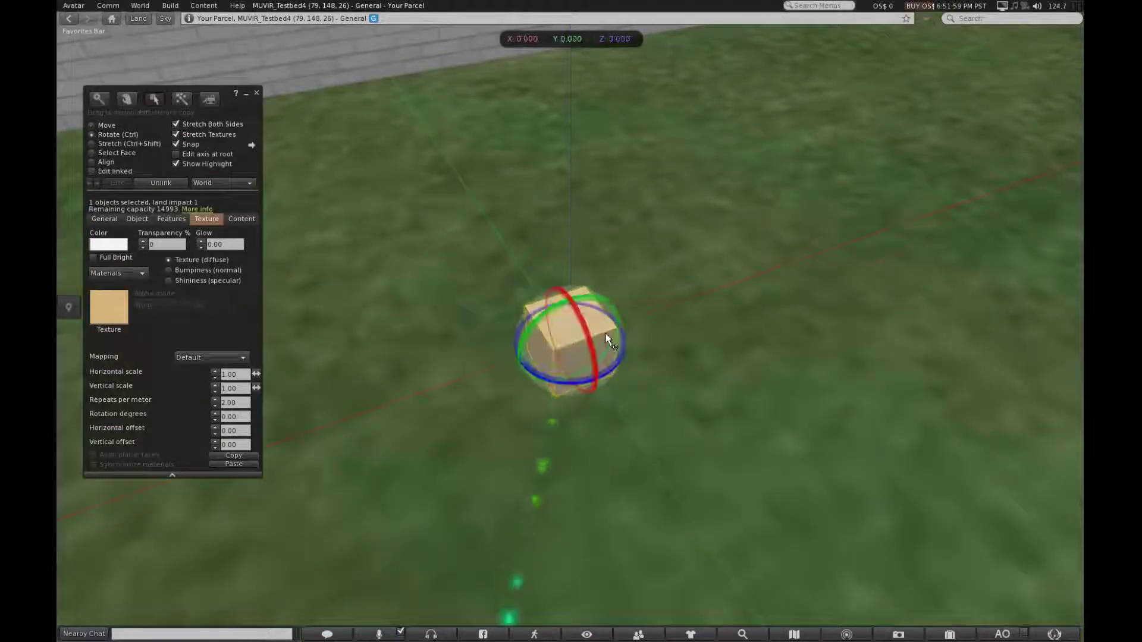
pyautogui.hotkey('ctrl', 'shift')
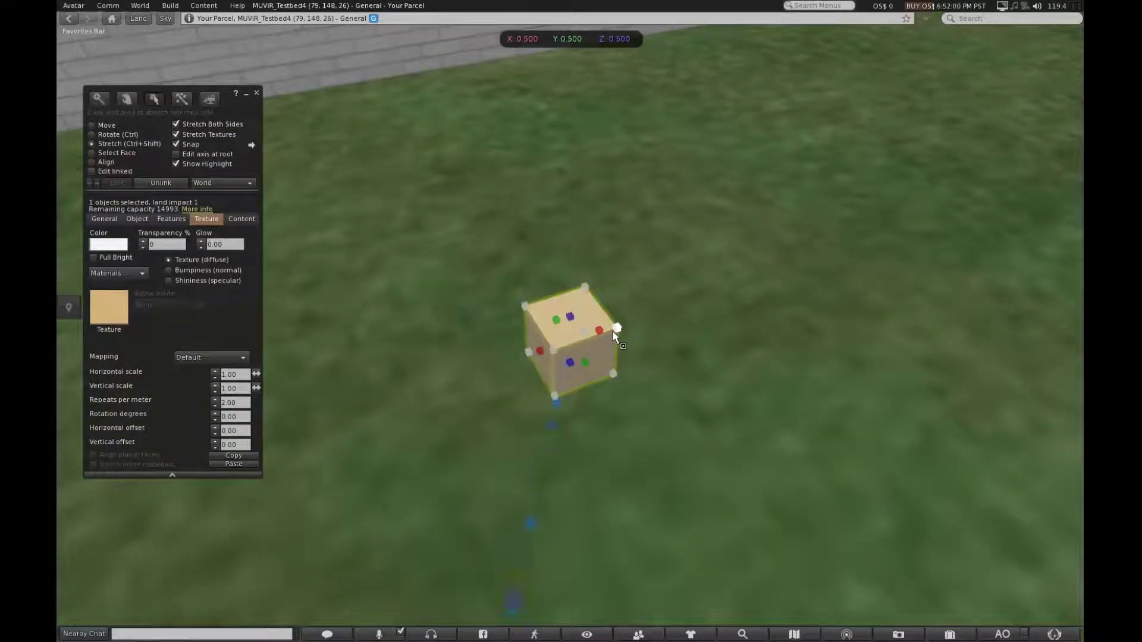
pyautogui.moveTo(616, 329); pyautogui.dragTo(767, 380)
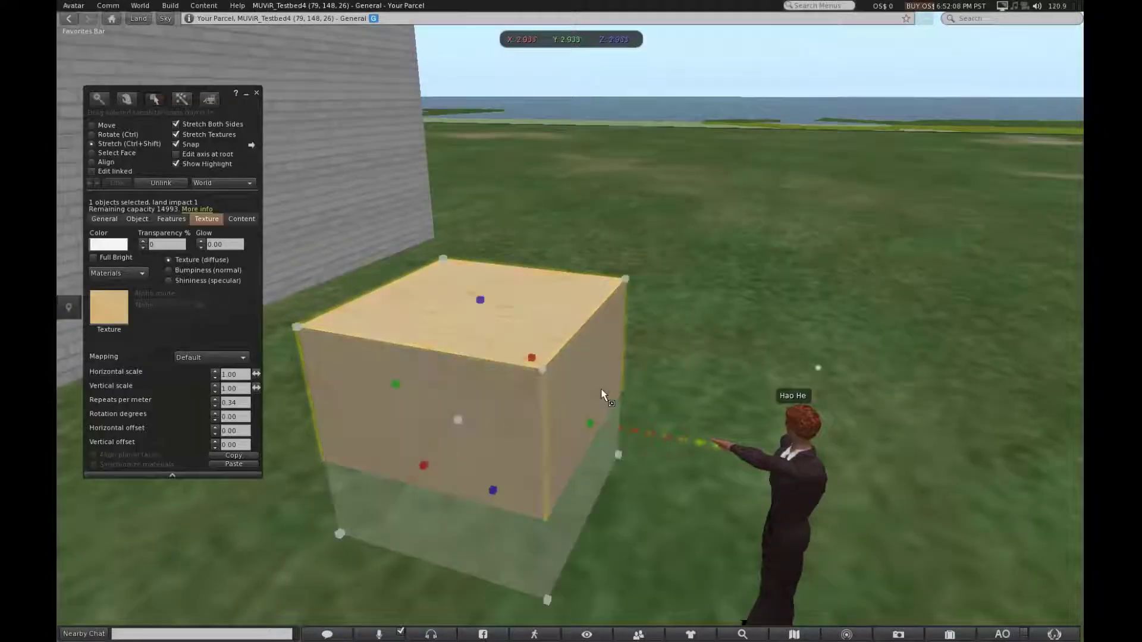
# Step: Thin the box to about 0.29 along Y and raise it out of the ground to a Z position of about 26.87
pyautogui.moveTo(591, 425); pyautogui.dragTo(496, 395)
pyautogui.keyDown('alt'); pyautogui.moveTo(498, 356); pyautogui.dragTo(573, 326); pyautogui.keyUp('alt')
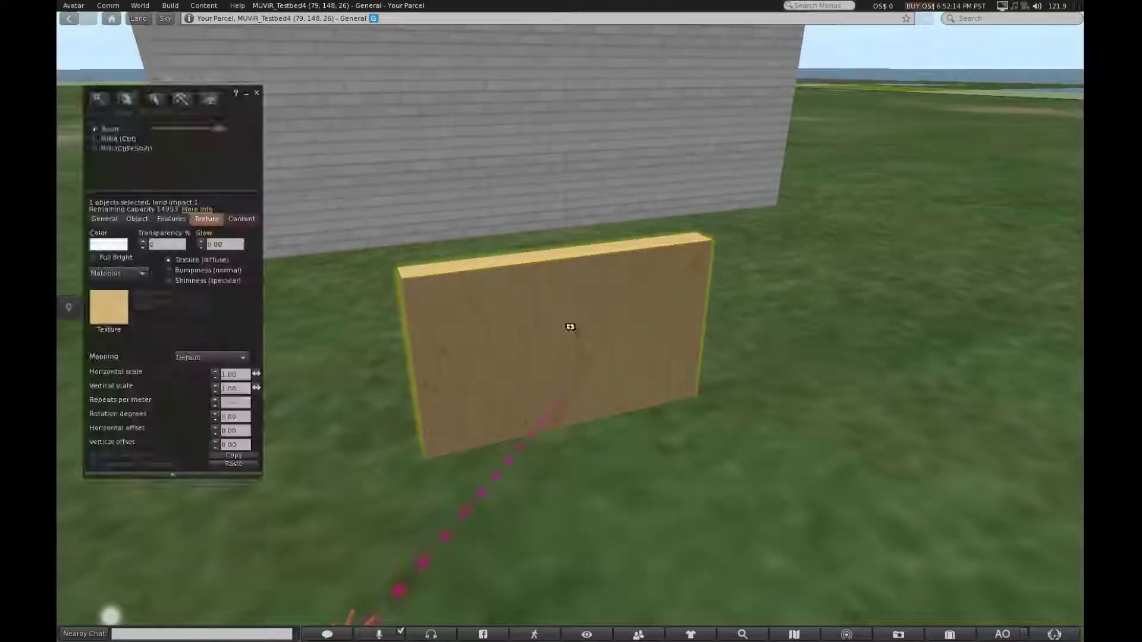
pyautogui.moveTo(571, 368); pyautogui.dragTo(580, 217)
pyautogui.press('Escape')
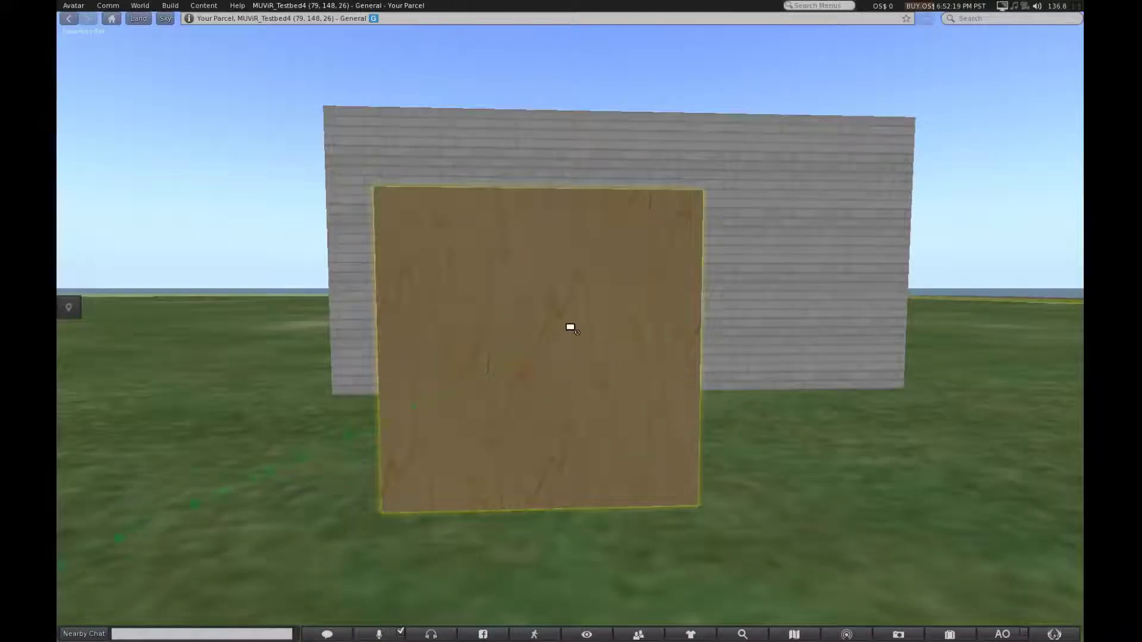
# Step: Widen the upright panel to about 4.84 along X
pyautogui.keyDown('ctrl'); pyautogui.keyDown('shift'); pyautogui.moveTo(694, 347); pyautogui.dragTo(792, 344); pyautogui.keyUp('shift'); pyautogui.keyUp('ctrl')
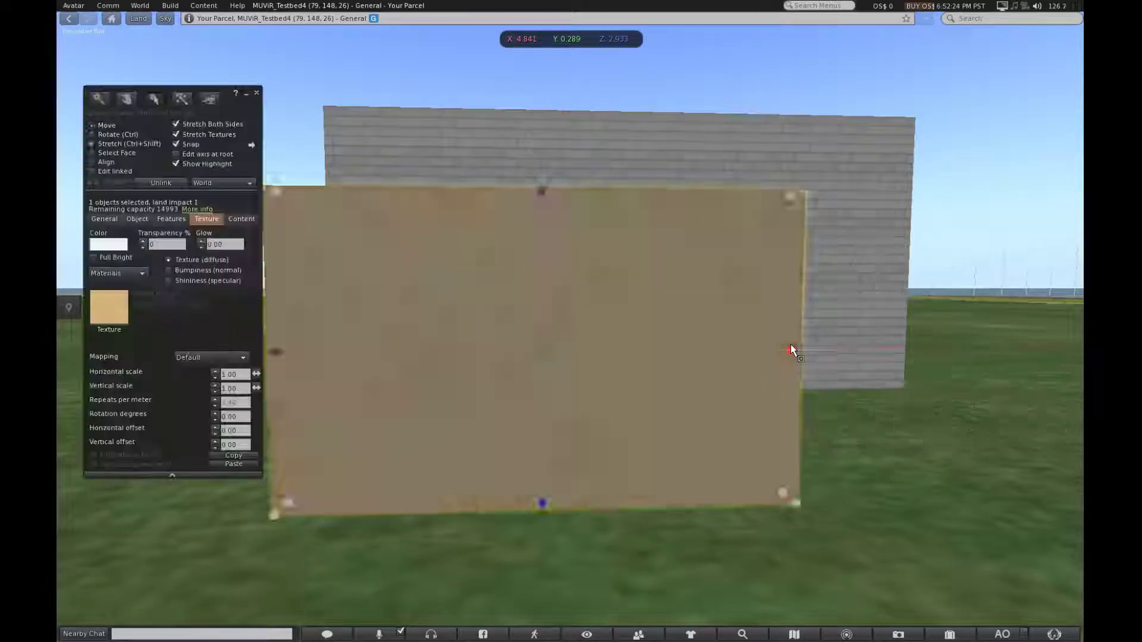
pyautogui.press('Escape')
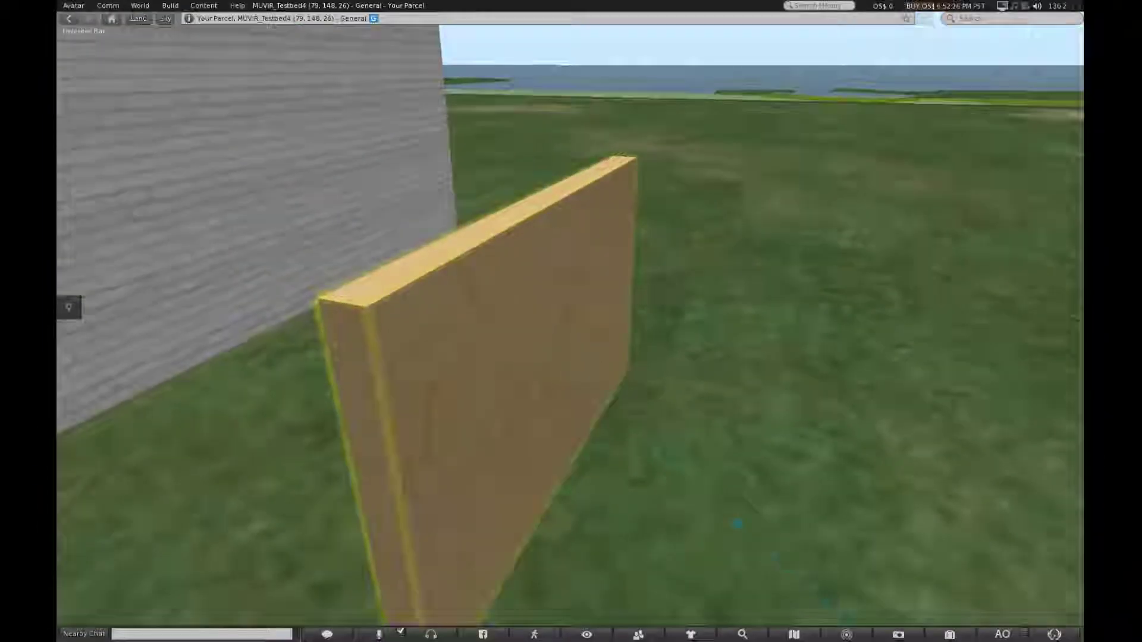
pyautogui.keyDown('alt'); pyautogui.moveTo(537, 327); pyautogui.dragTo(536, 323); pyautogui.keyUp('alt')
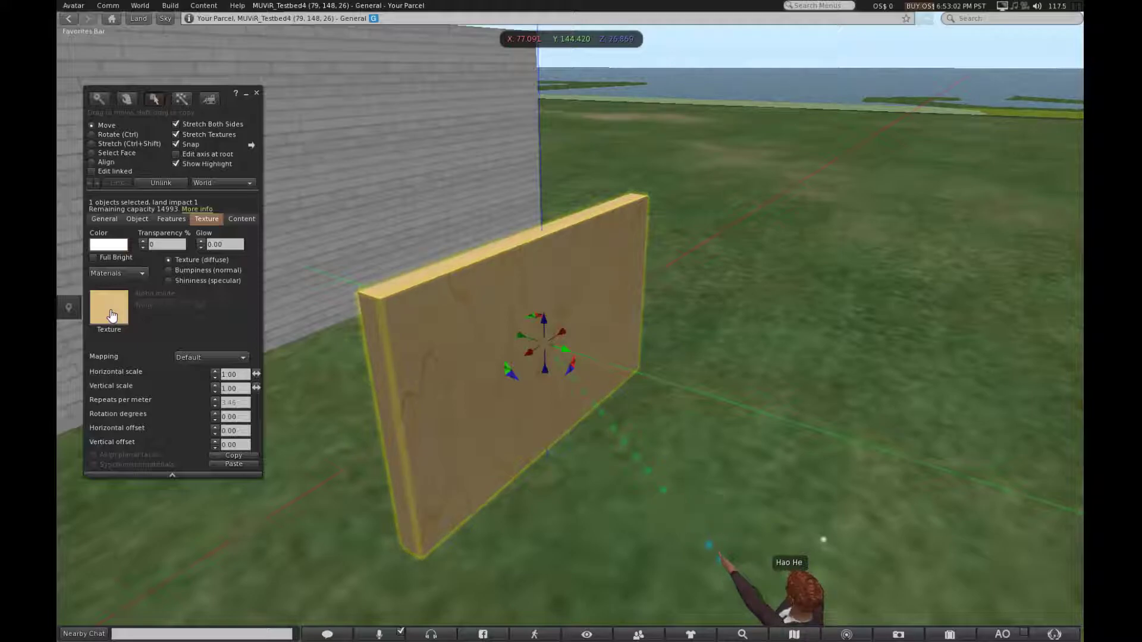
# Step: Colour the whole panel black
pyautogui.click(109, 250)
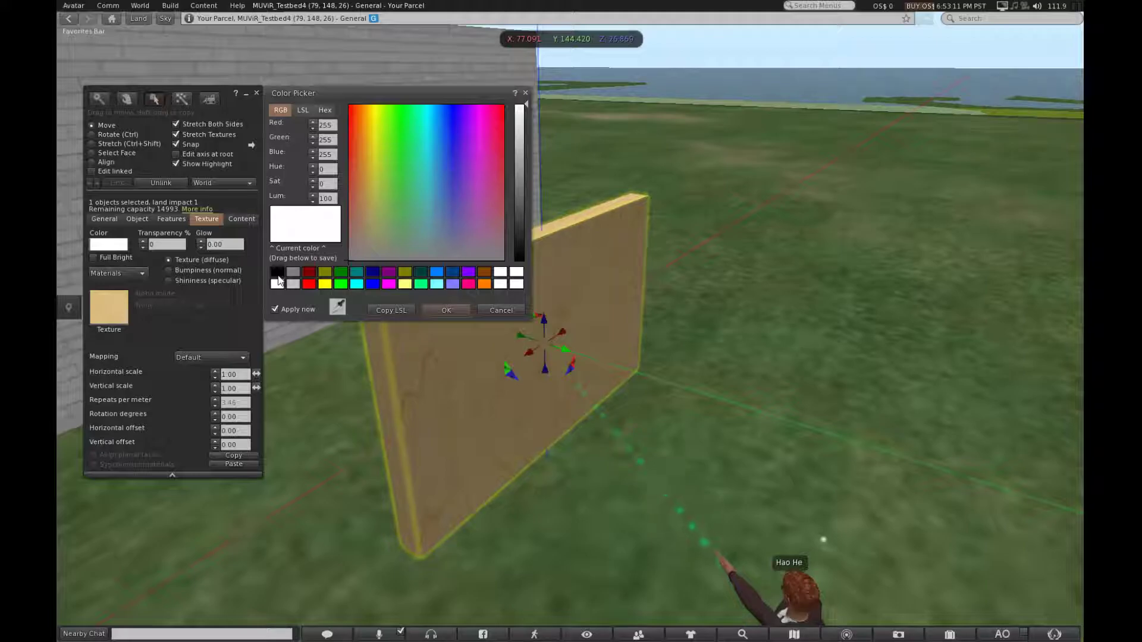
pyautogui.click(277, 273)
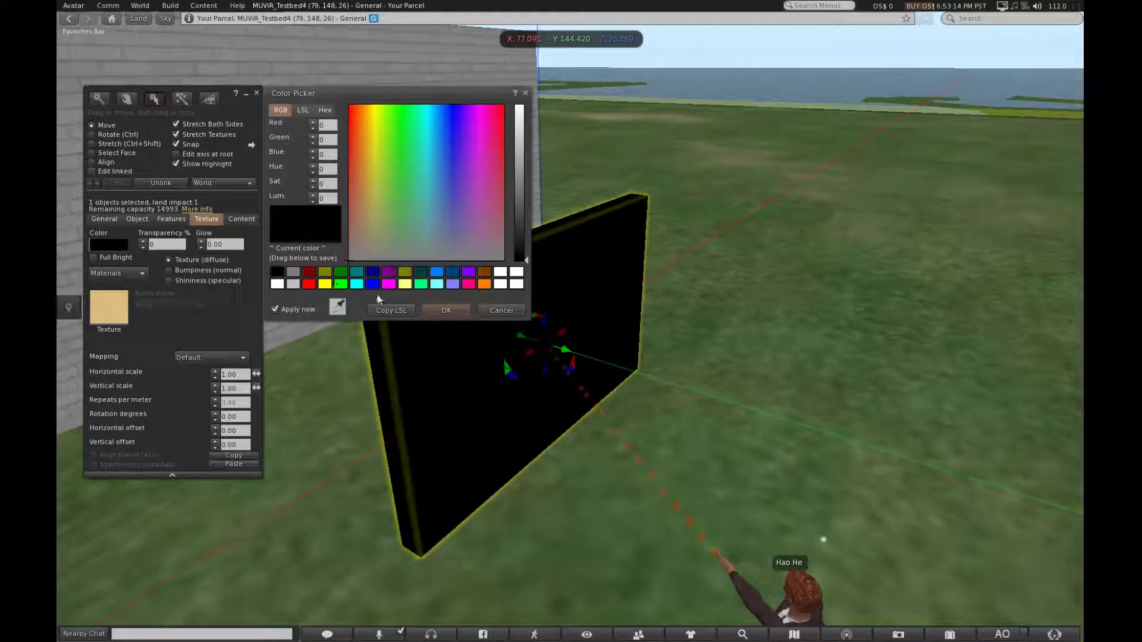
pyautogui.click(445, 308)
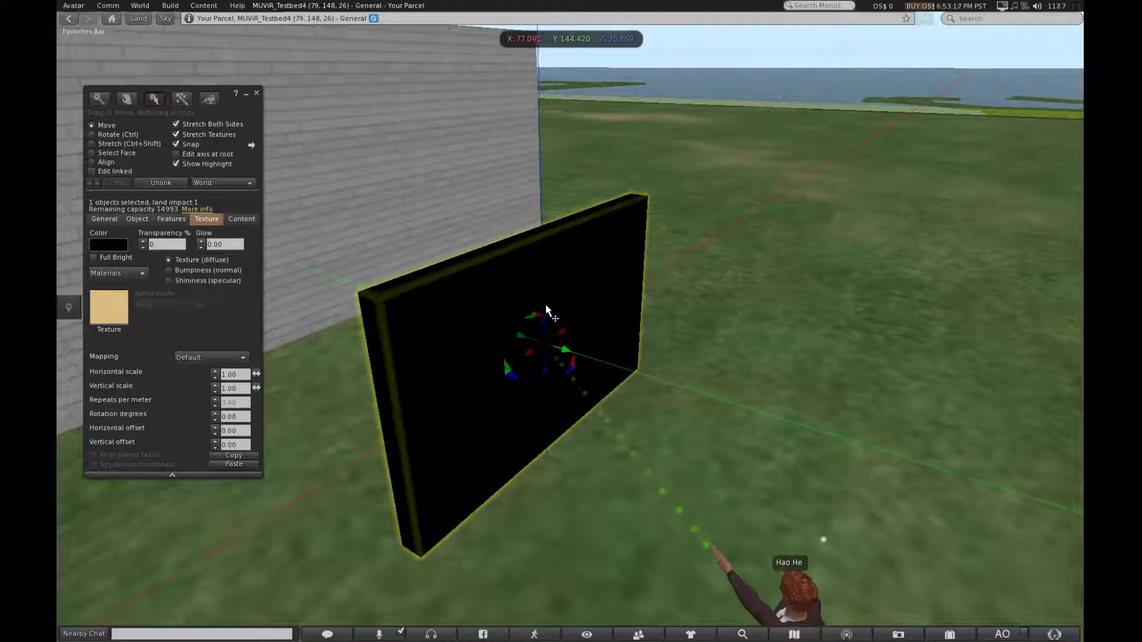
# Step: Select only the panel's large front face, colour it white and turn on Full Bright for it
pyautogui.press('alt')
pyautogui.keyDown('alt'); pyautogui.moveTo(492, 310); pyautogui.dragTo(496, 351); pyautogui.keyUp('alt')
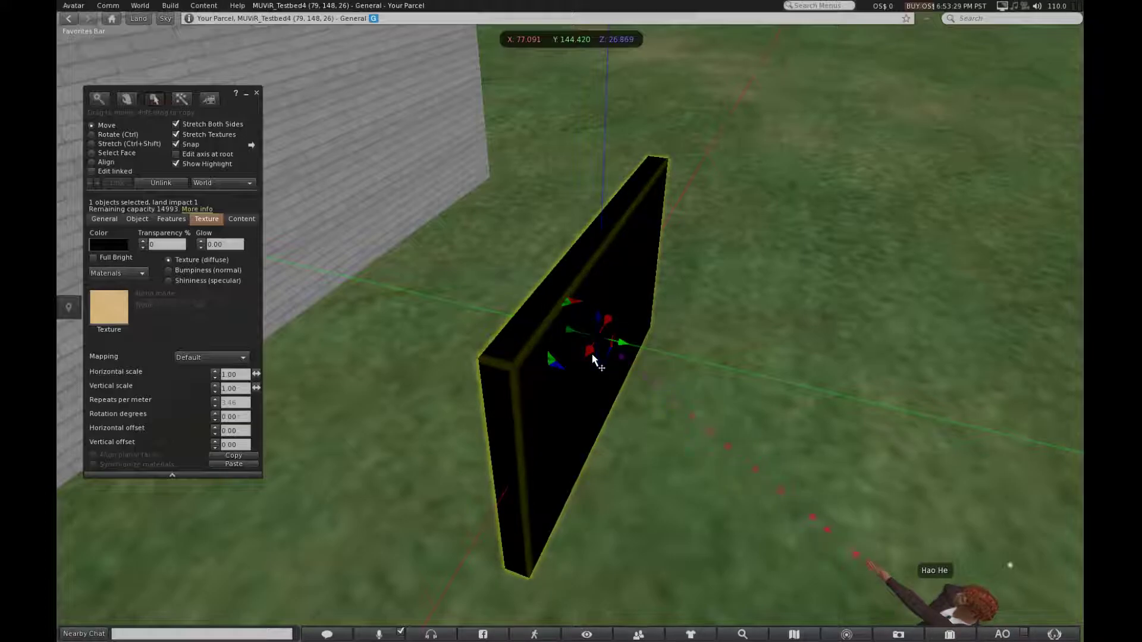
pyautogui.keyDown('alt'); pyautogui.moveTo(587, 378); pyautogui.dragTo(529, 313); pyautogui.keyUp('alt')
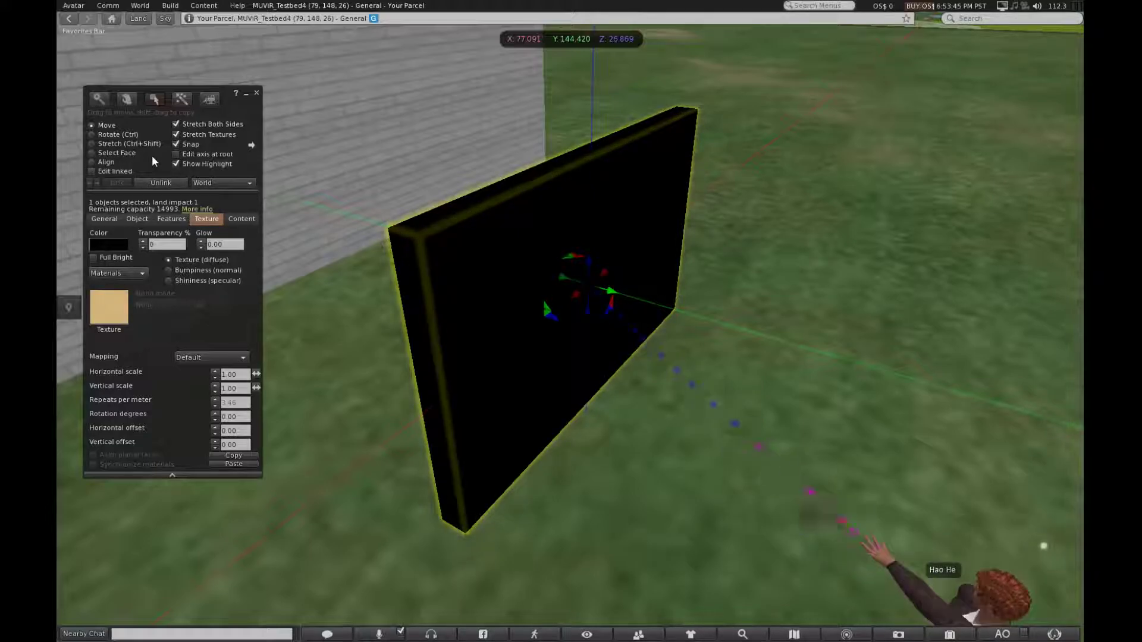
pyautogui.click(107, 152)
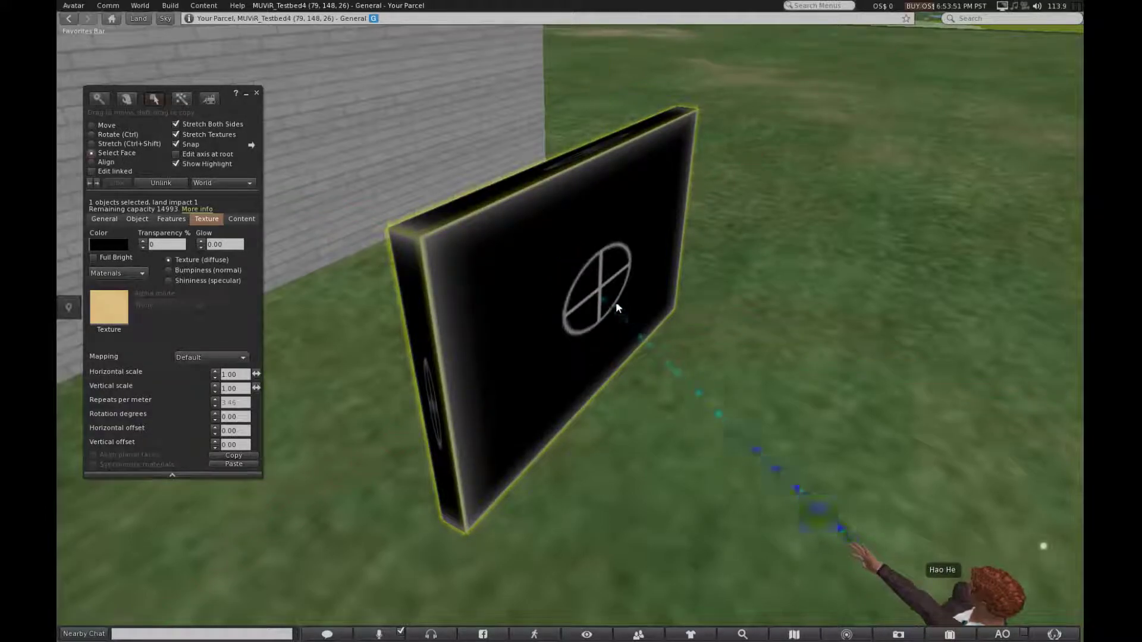
pyautogui.click(575, 268)
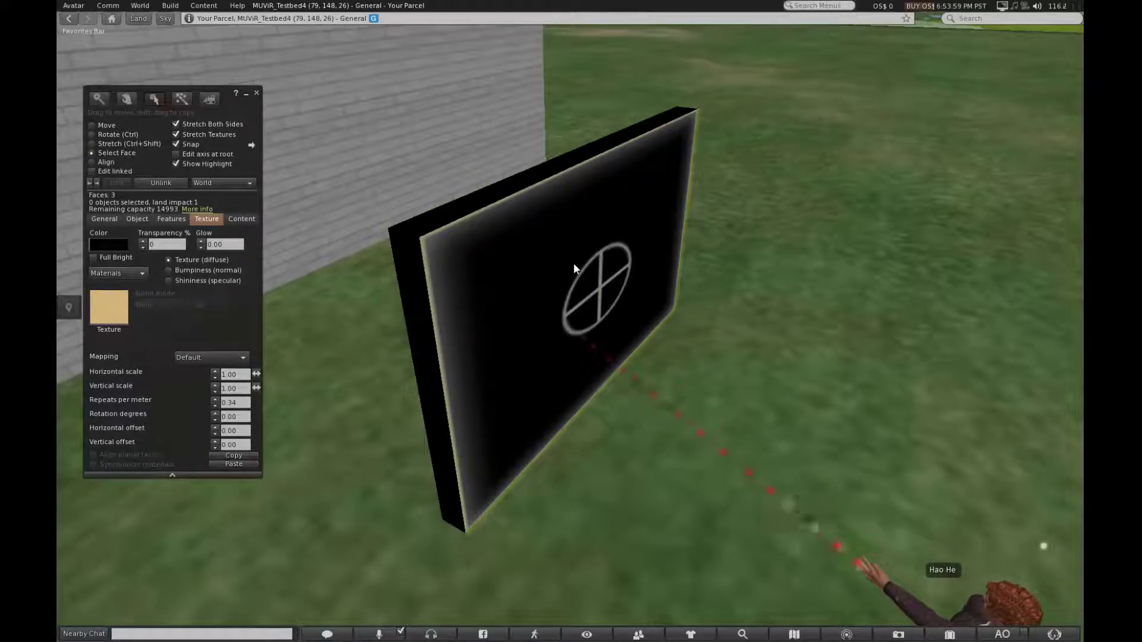
pyautogui.click(107, 250)
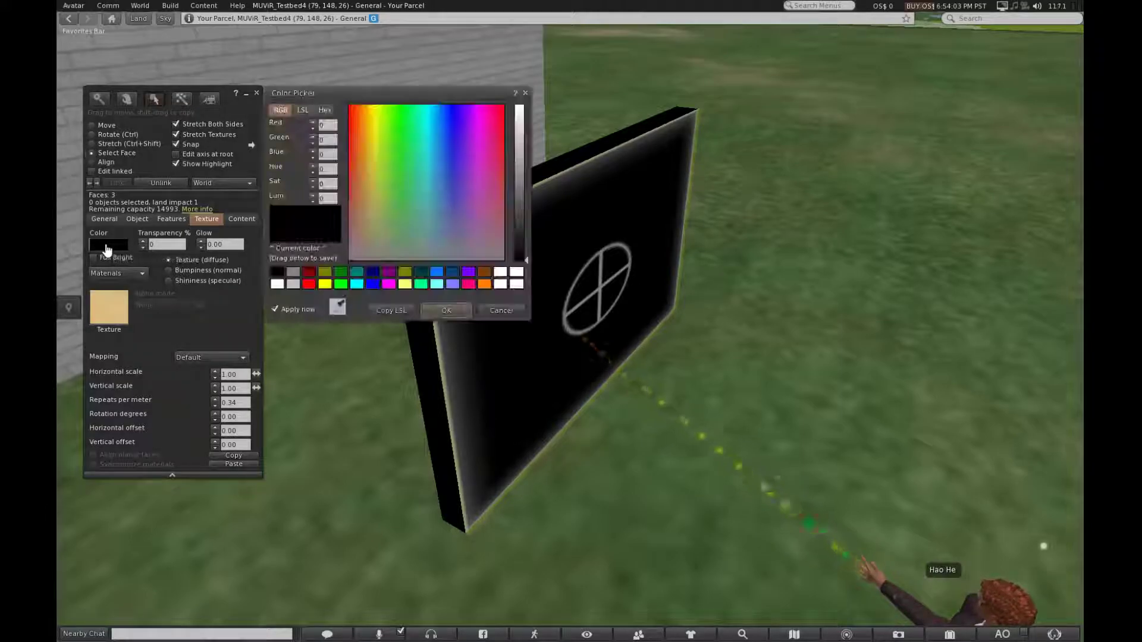
pyautogui.click(277, 285)
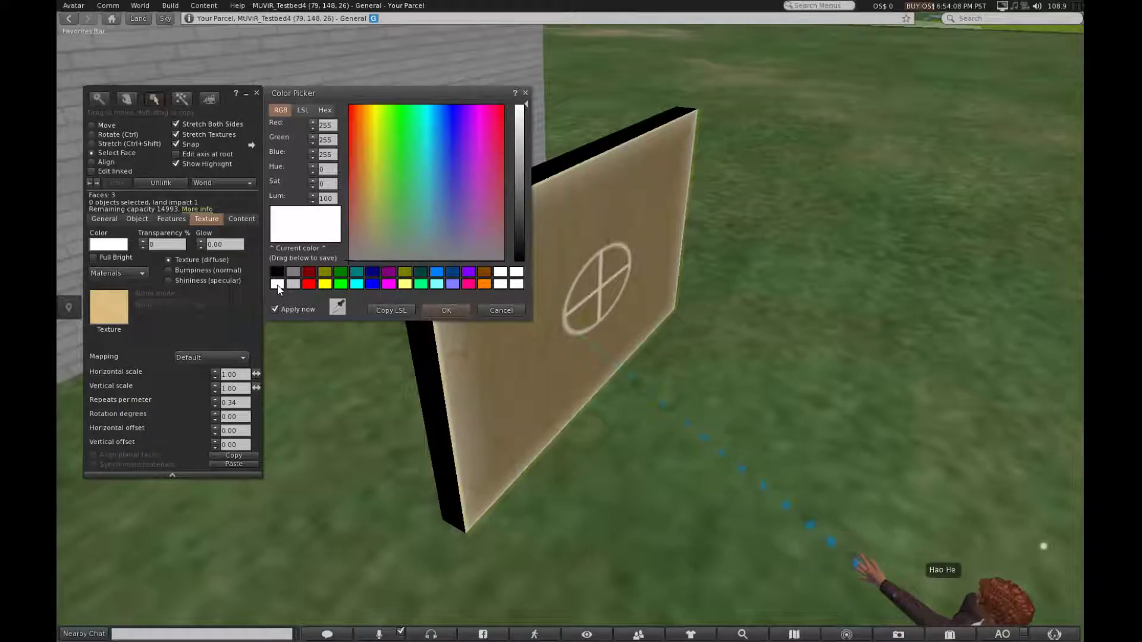
pyautogui.click(445, 310)
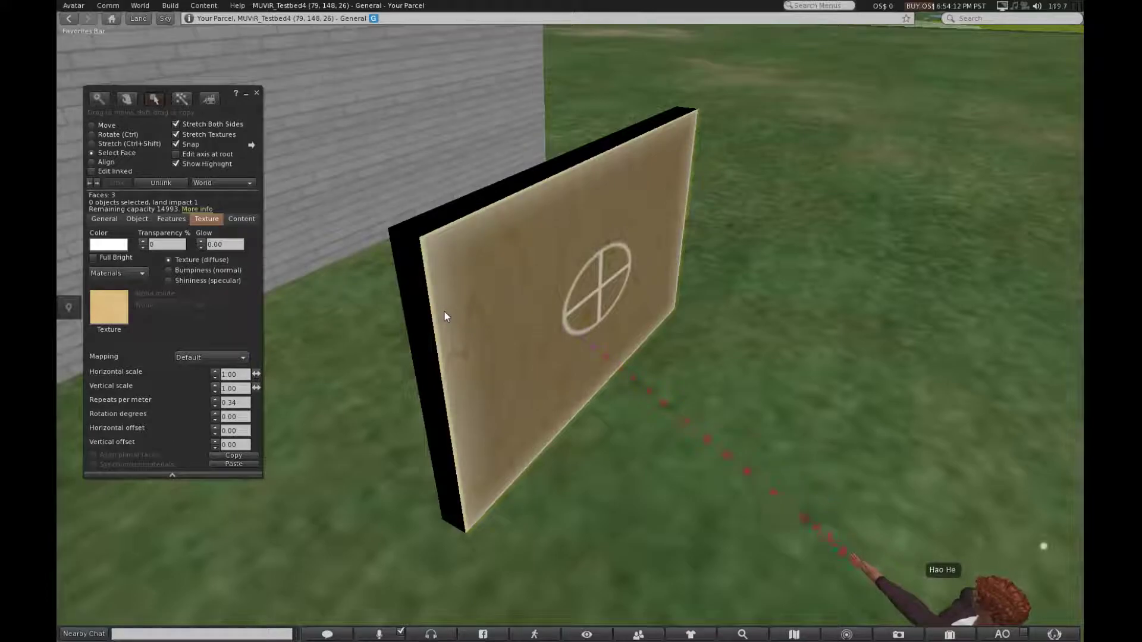
pyautogui.click(95, 259)
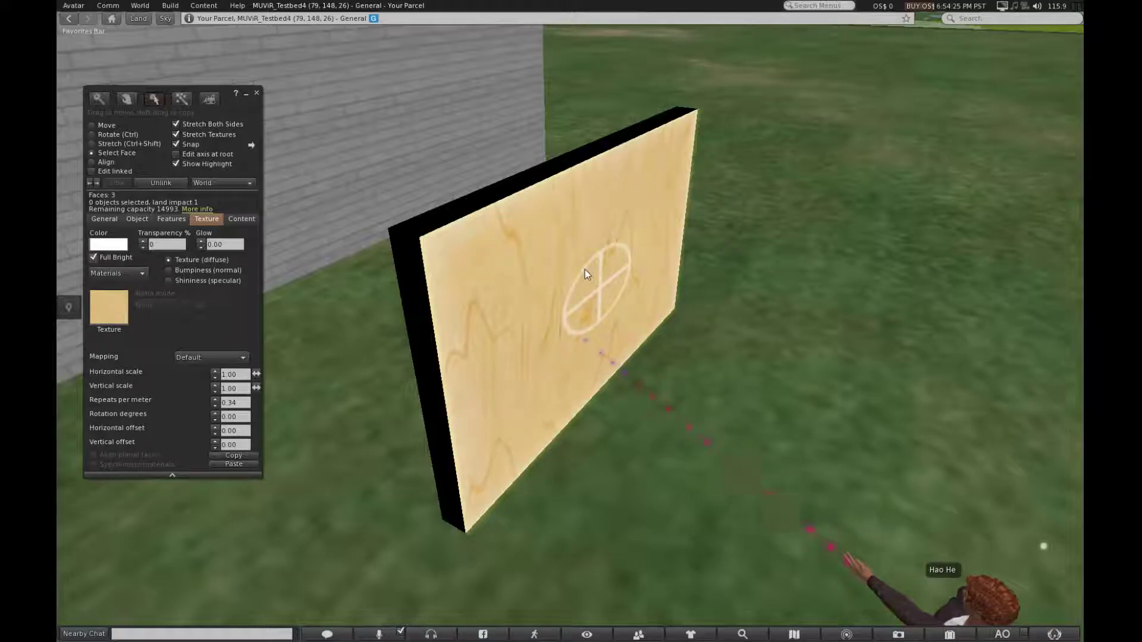
pyautogui.keyDown('ctrl'); pyautogui.keyDown('alt'); pyautogui.moveTo(584, 270); pyautogui.dragTo(517, 229); pyautogui.keyUp('alt'); pyautogui.keyUp('ctrl')
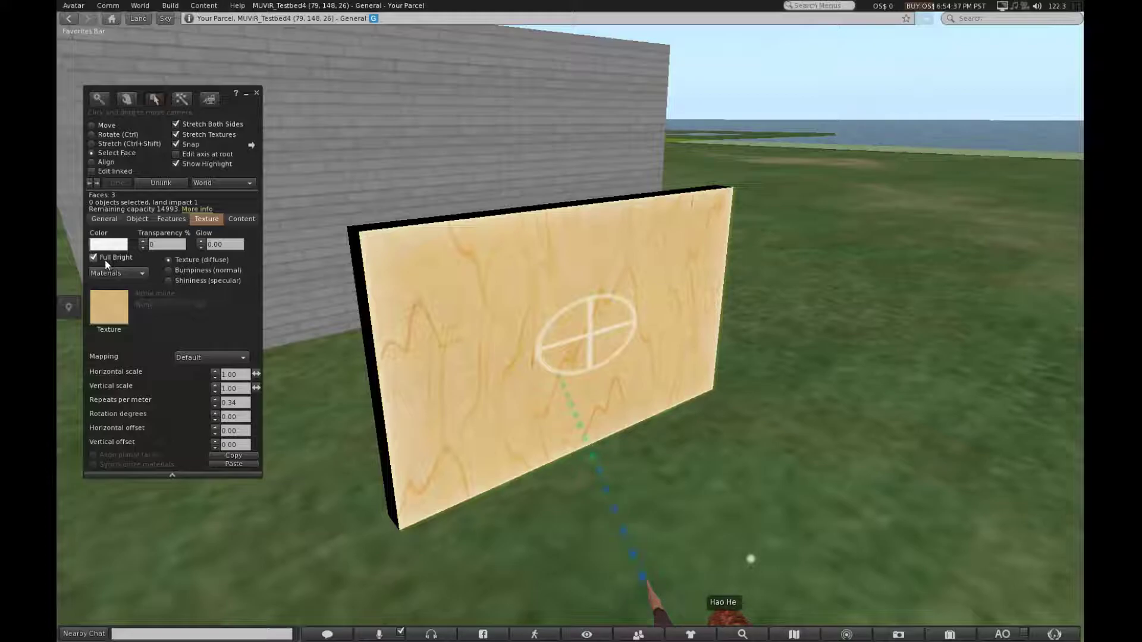
# Step: Add media to the front face with home page sislt.missouri.edu and automatic scaling on the object's face turned off
pyautogui.click(144, 273)
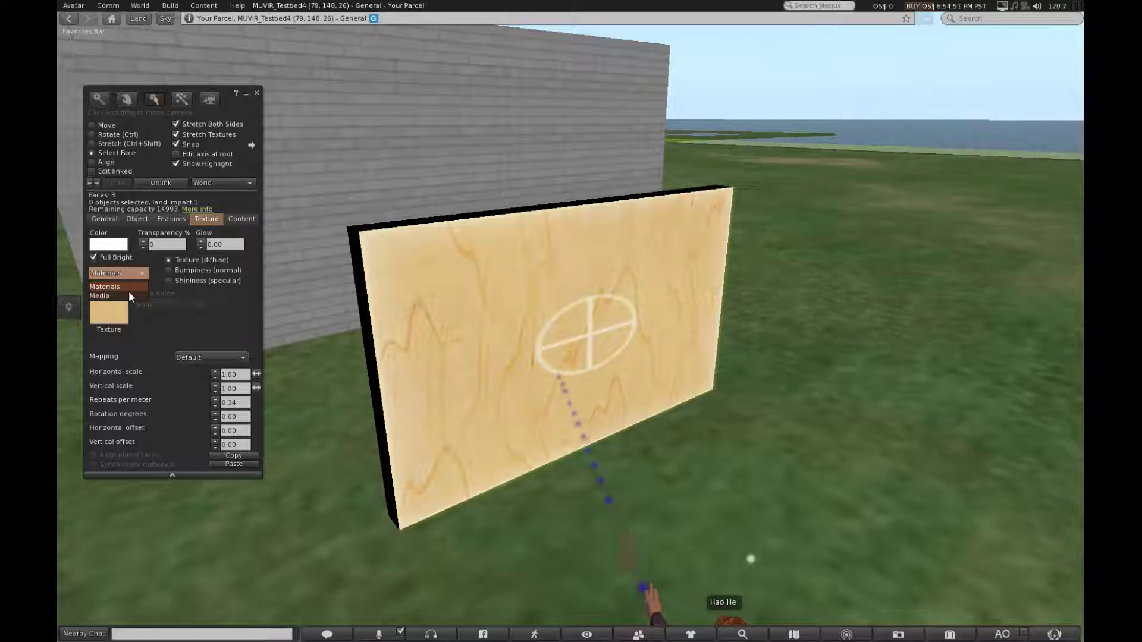
pyautogui.click(129, 294)
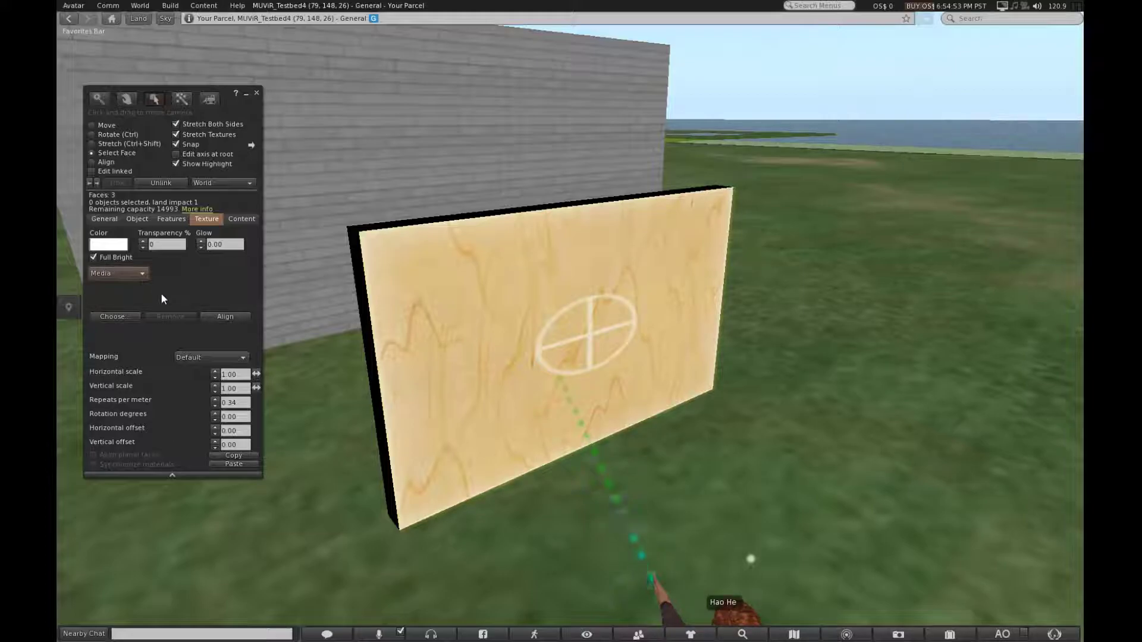
pyautogui.click(111, 317)
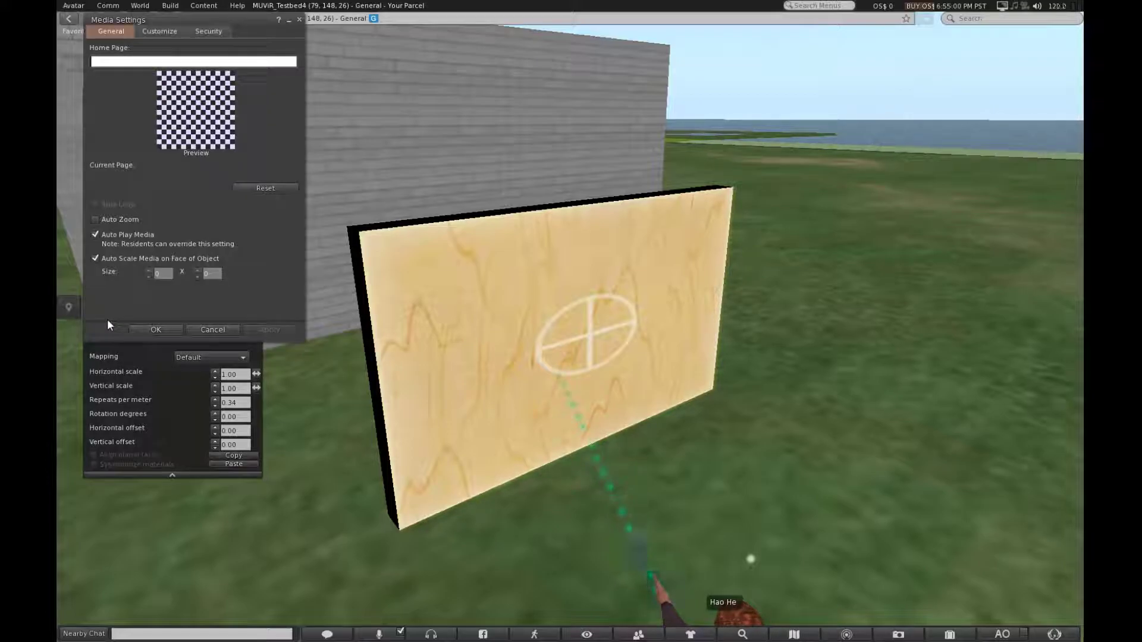
pyautogui.click(145, 62)
pyautogui.write('sislt.missouri.edu')
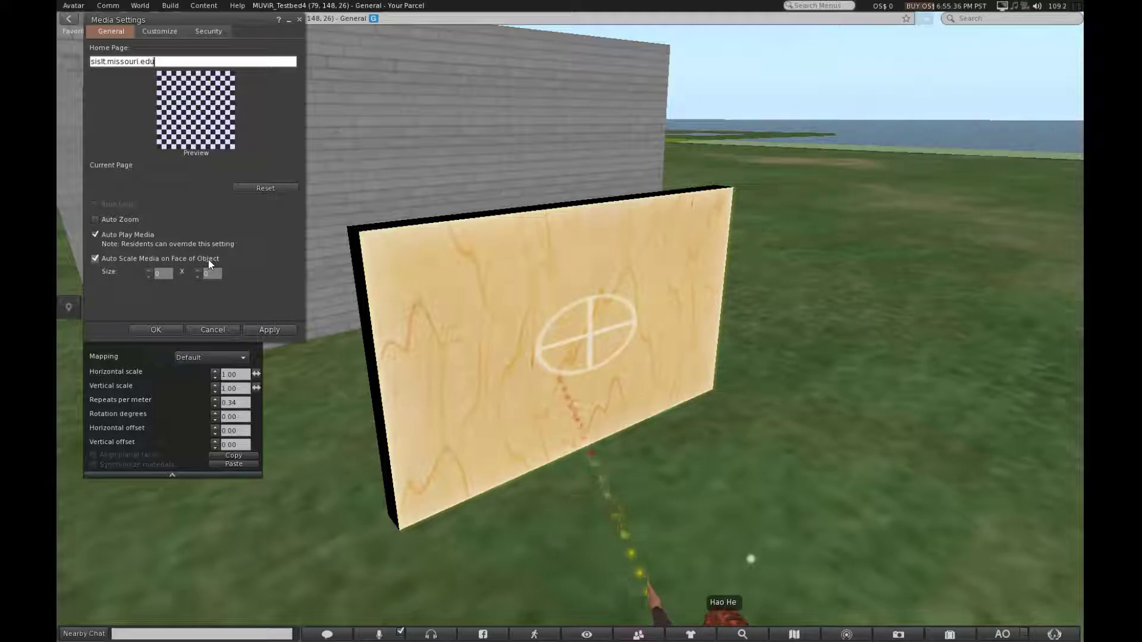
pyautogui.click(95, 259)
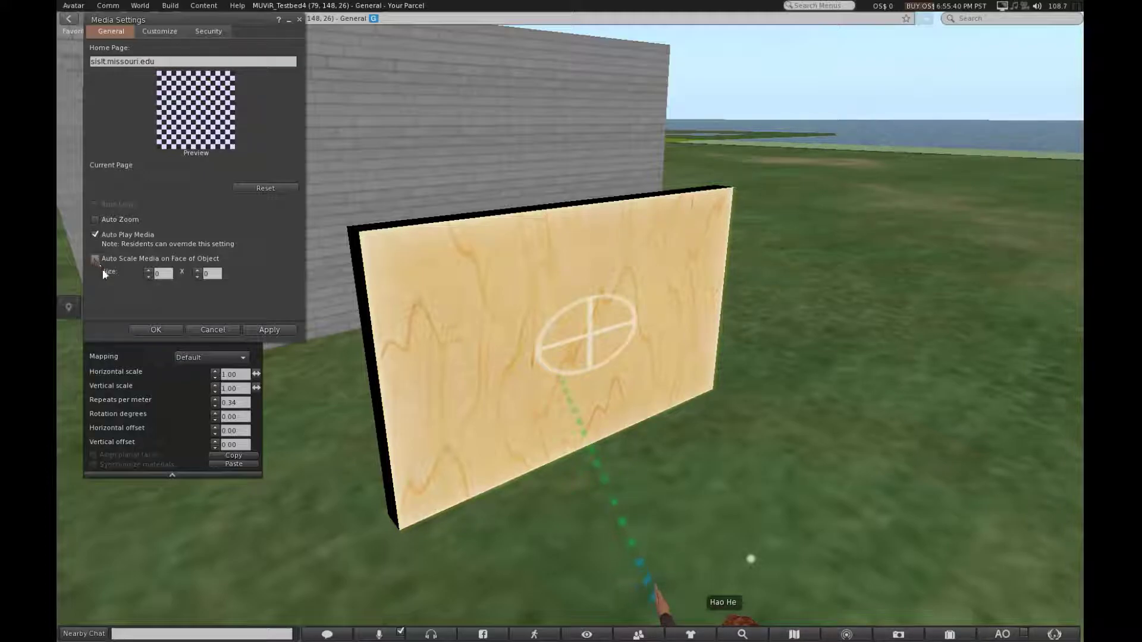
pyautogui.click(277, 330)
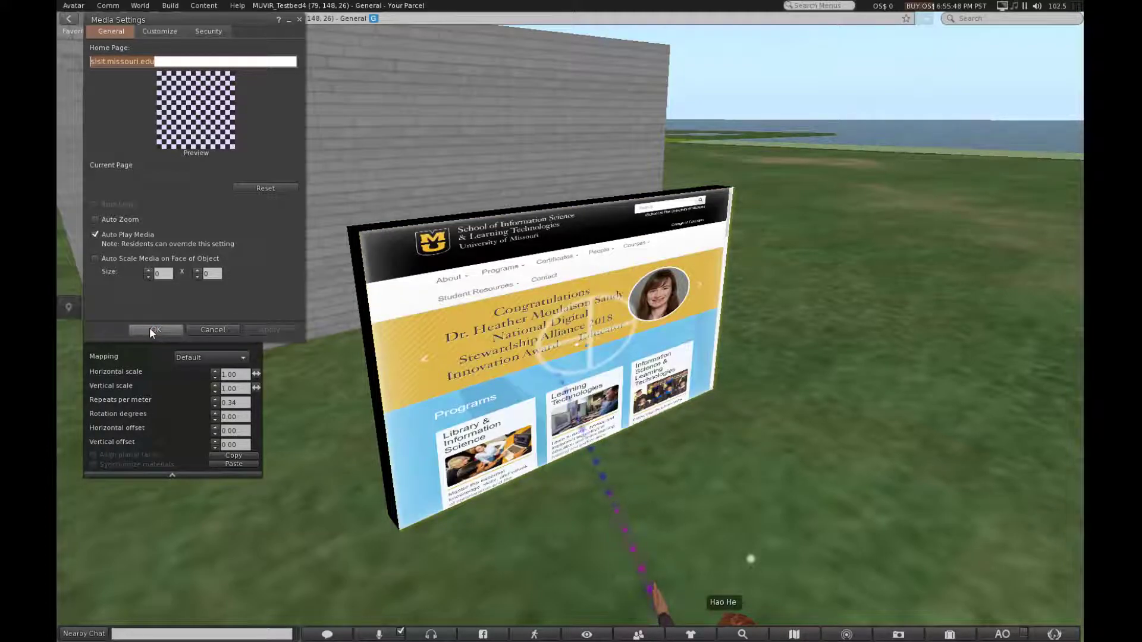
pyautogui.click(149, 330)
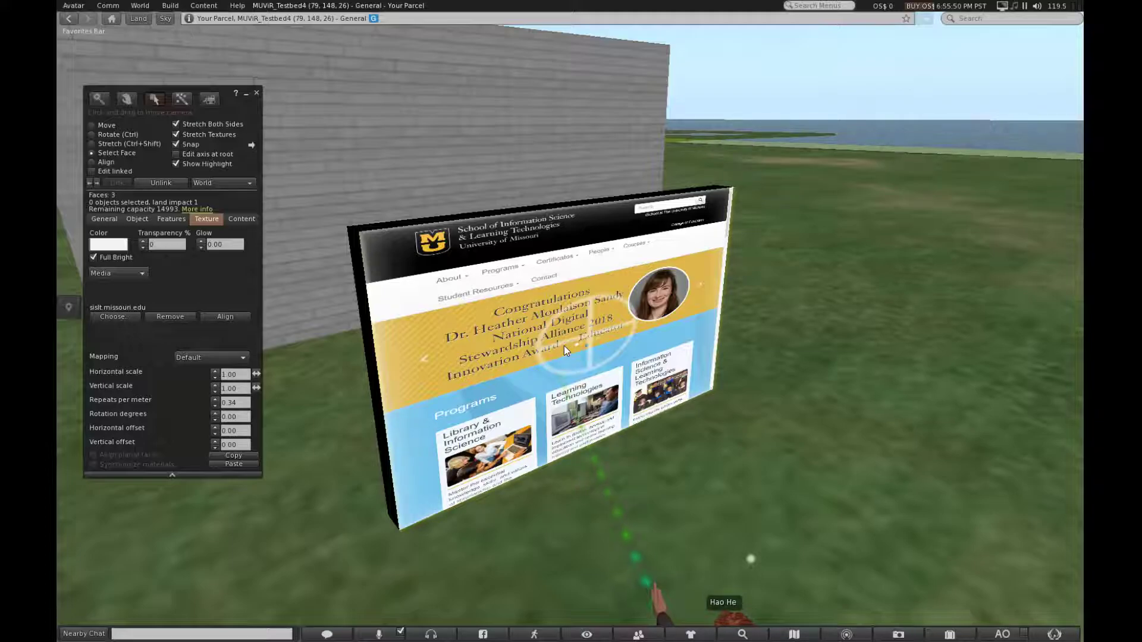
# Step: Inspect the web page on the panel's front face from several angles, ending with a frontal view
pyautogui.keyDown('alt'); pyautogui.moveTo(599, 319); pyautogui.dragTo(446, 306); pyautogui.keyUp('alt')
pyautogui.press('Escape')
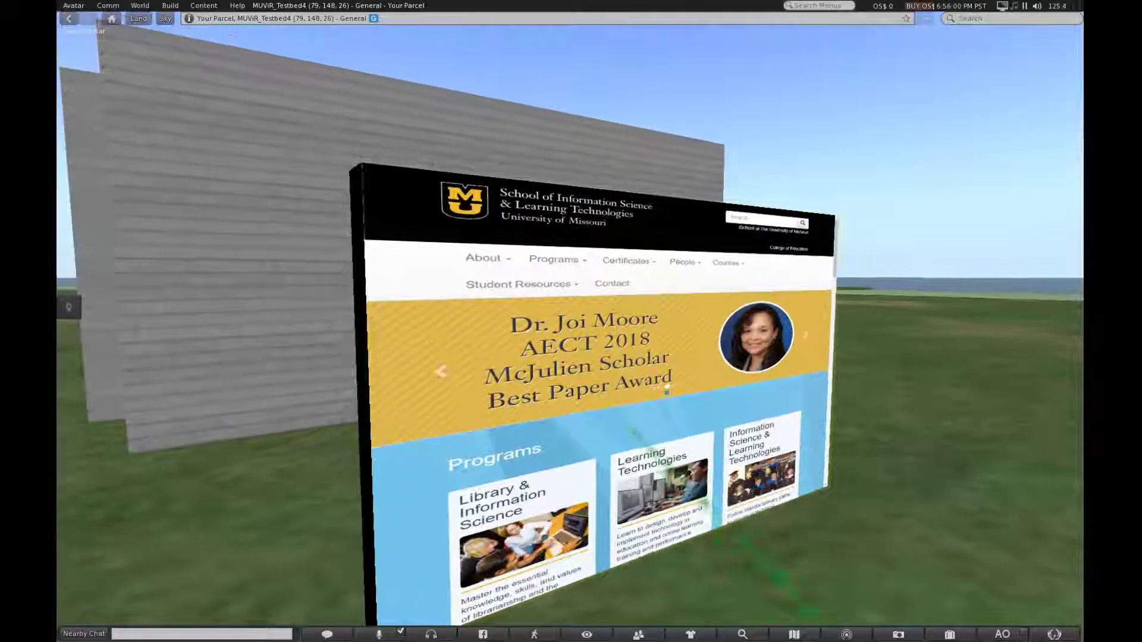
pyautogui.keyDown('alt'); pyautogui.moveTo(702, 380); pyautogui.dragTo(508, 312); pyautogui.keyUp('alt')
pyautogui.moveTo(555, 416)
pyautogui.keyDown('alt'); pyautogui.mouseDown()
pyautogui.moveTo(530, 415)
pyautogui.moveTo(559, 416)
pyautogui.mouseUp(); pyautogui.keyUp('alt')
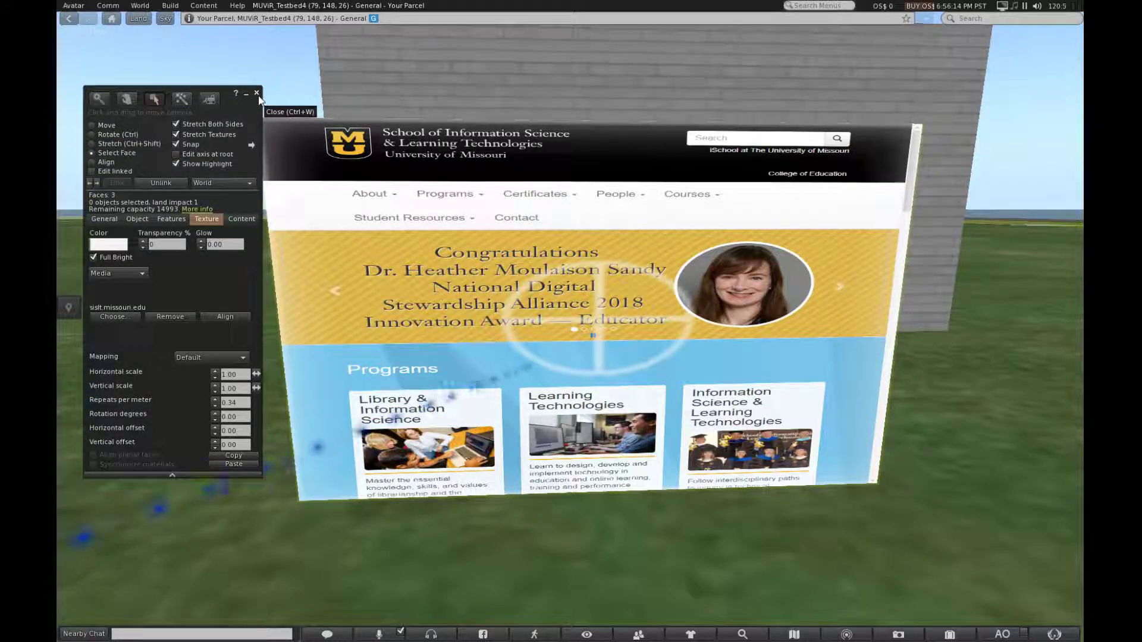
# Step: Close the object editor and look through the home page displayed on the panel, including its web address
pyautogui.click(258, 94)
pyautogui.moveTo(511, 231)
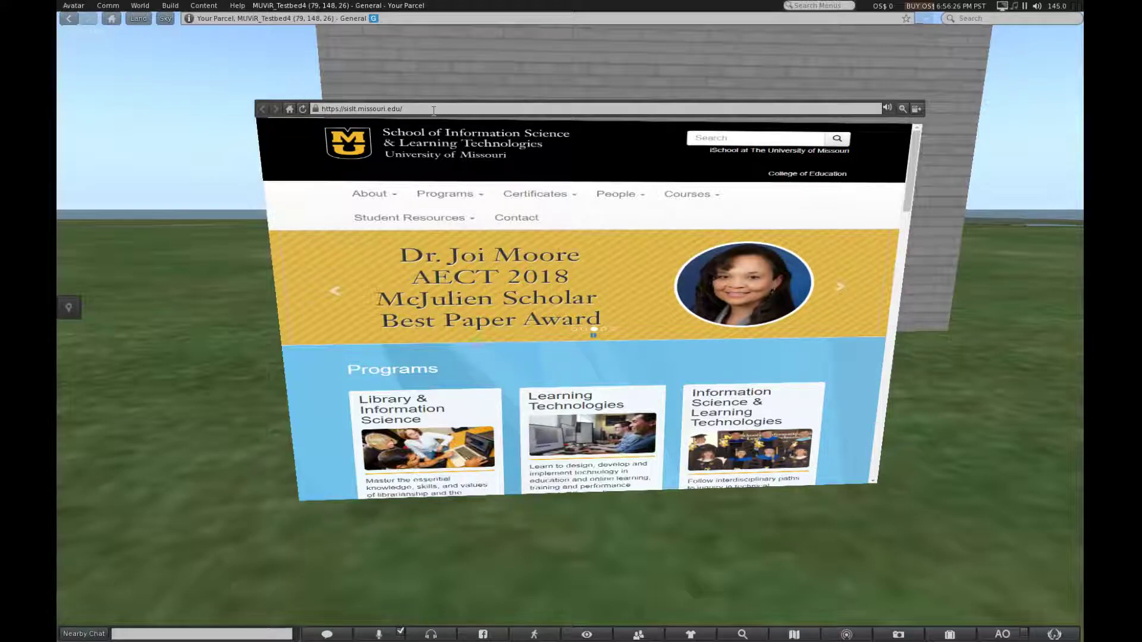
pyautogui.click(324, 109)
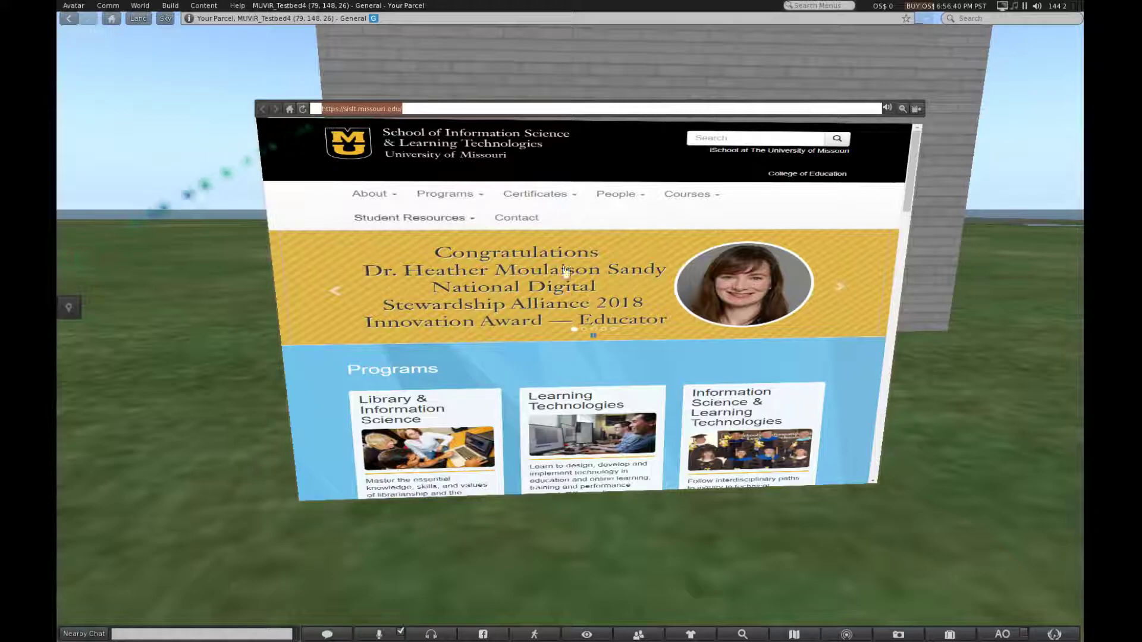
pyautogui.moveTo(888, 109)
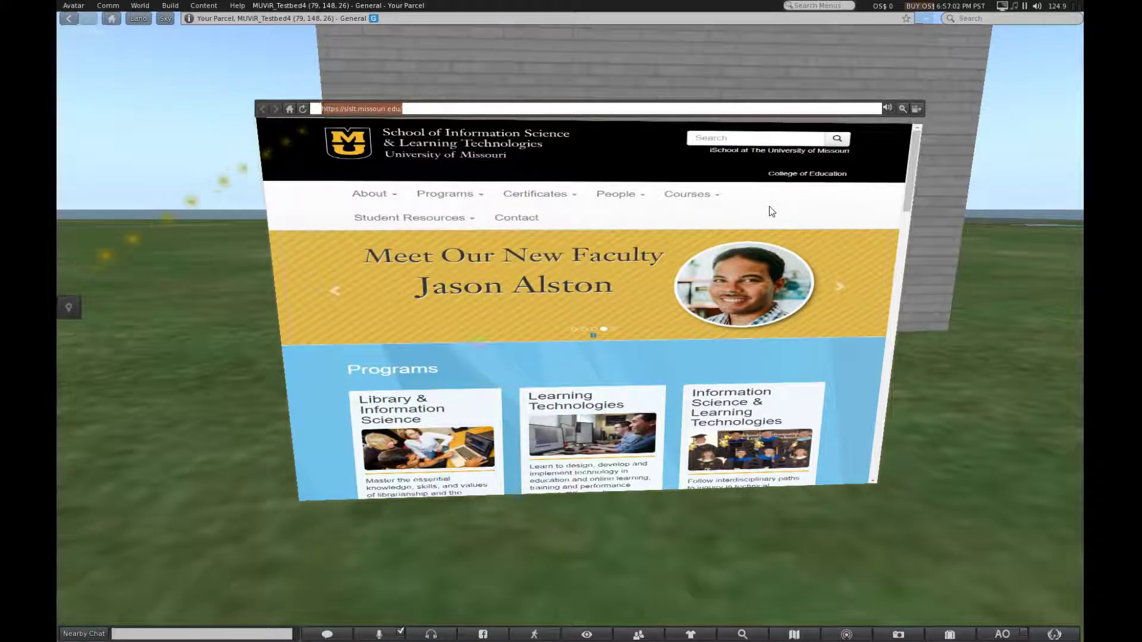
pyautogui.scroll(-3, 769, 207)
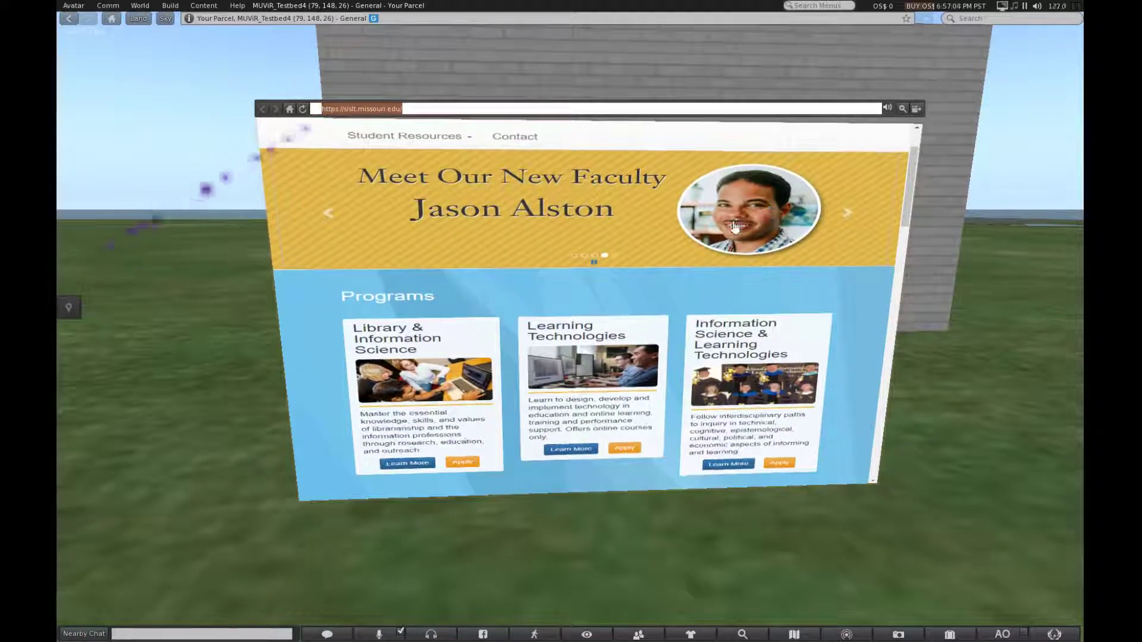
pyautogui.scroll(-5, 714, 244)
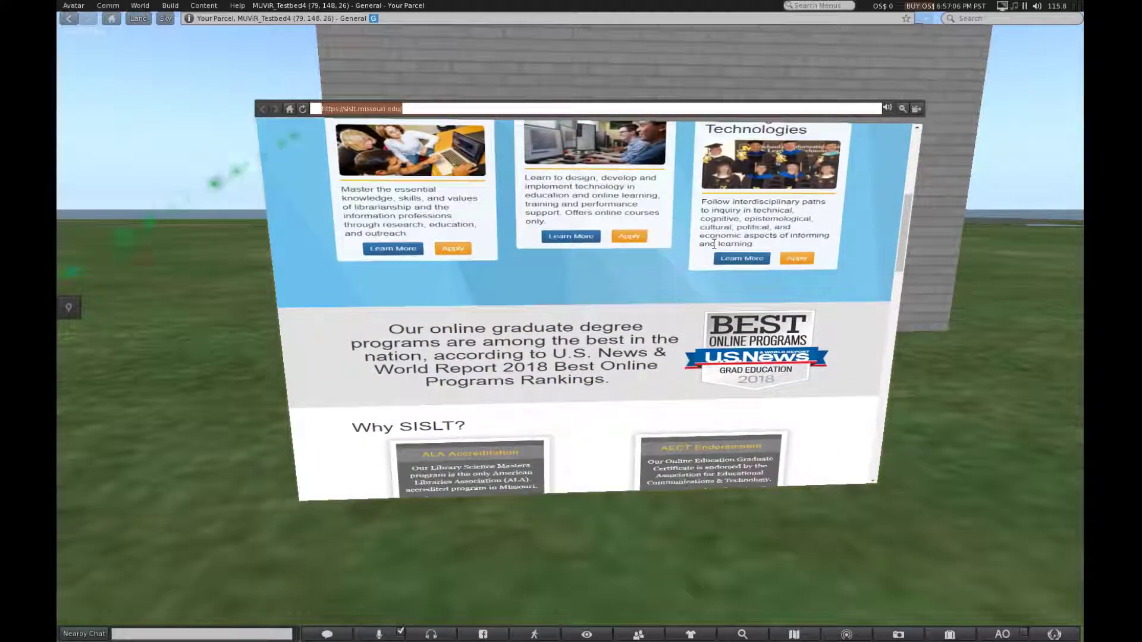
pyautogui.scroll(-5, 714, 244)
pyautogui.scroll(6, 715, 253)
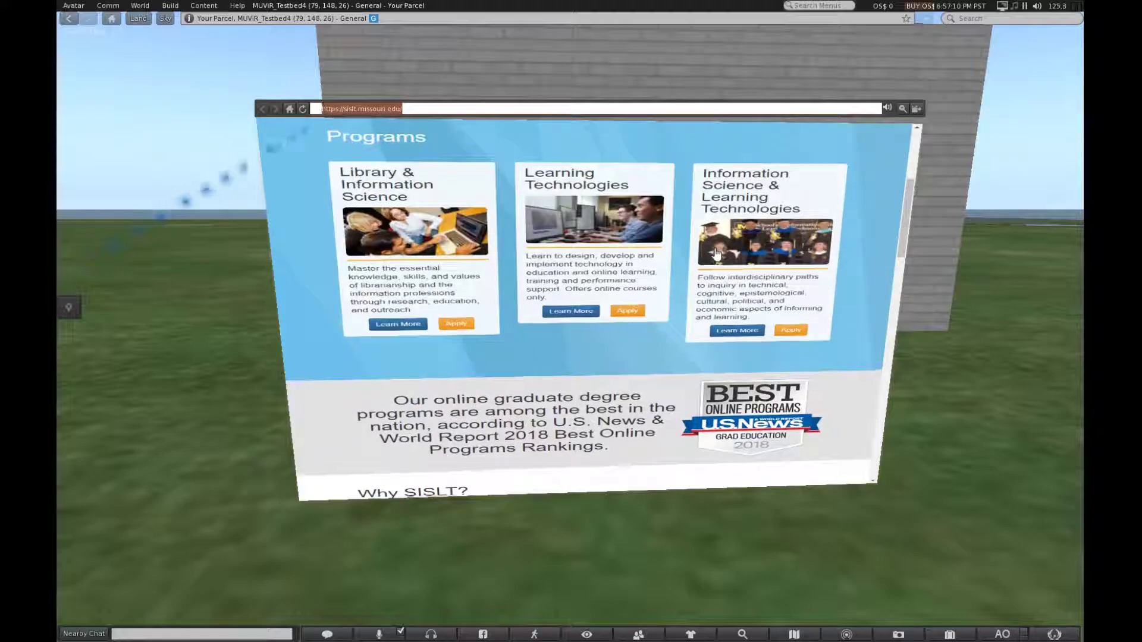
pyautogui.scroll(4, 716, 254)
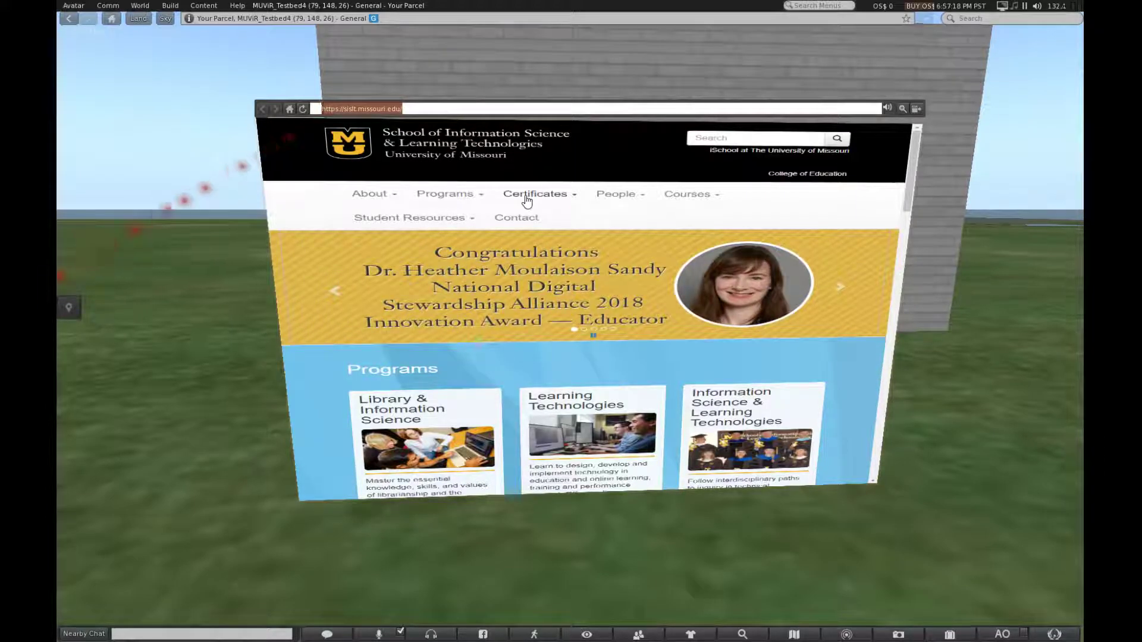
# Step: Open the Digital Humanities certificate page on the panel and look through its content
pyautogui.click(526, 201)
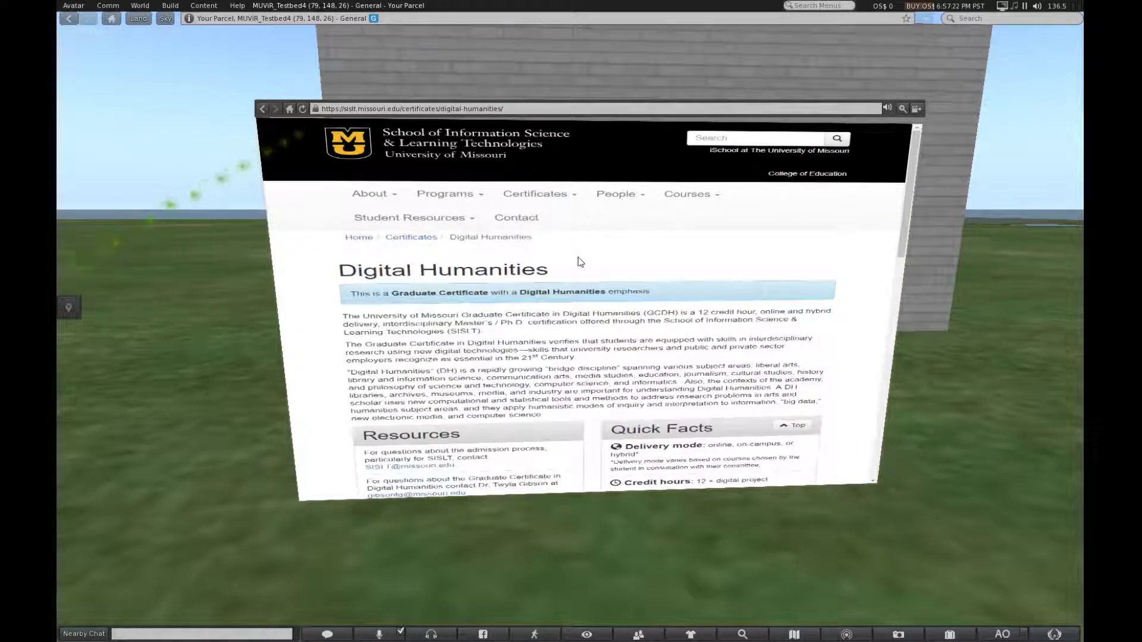
pyautogui.scroll(-3, 580, 258)
pyautogui.scroll(-2, 580, 259)
pyautogui.scroll(5, 581, 262)
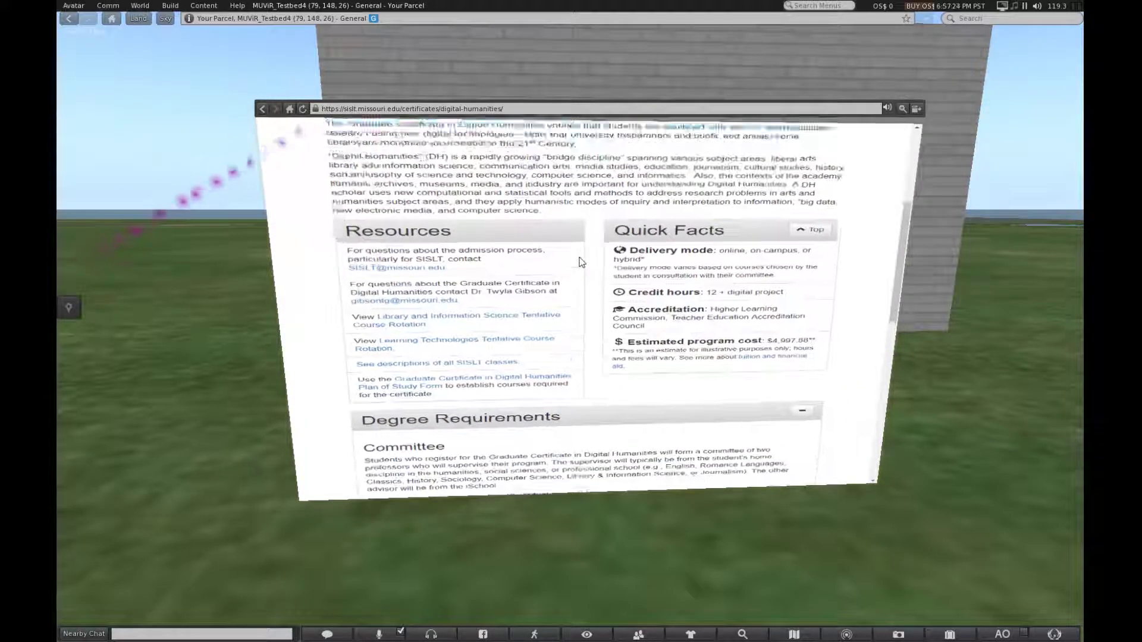
# Step: Edit the panel and move it into the walled enclosure, in front of the inner wall at about X 77.1, Y 125.5, Z 26.9
pyautogui.keyDown('alt'); pyautogui.moveTo(566, 221); pyautogui.dragTo(824, 355); pyautogui.keyUp('alt')
pyautogui.press('Escape')
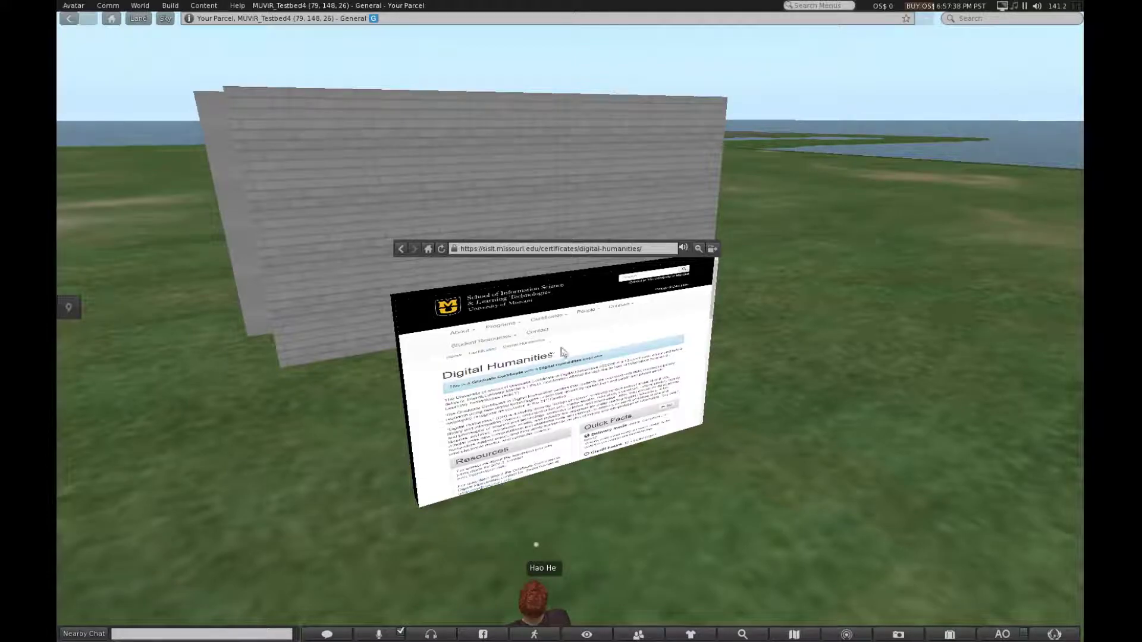
pyautogui.keyDown('alt'); pyautogui.moveTo(568, 302); pyautogui.dragTo(687, 482); pyautogui.keyUp('alt')
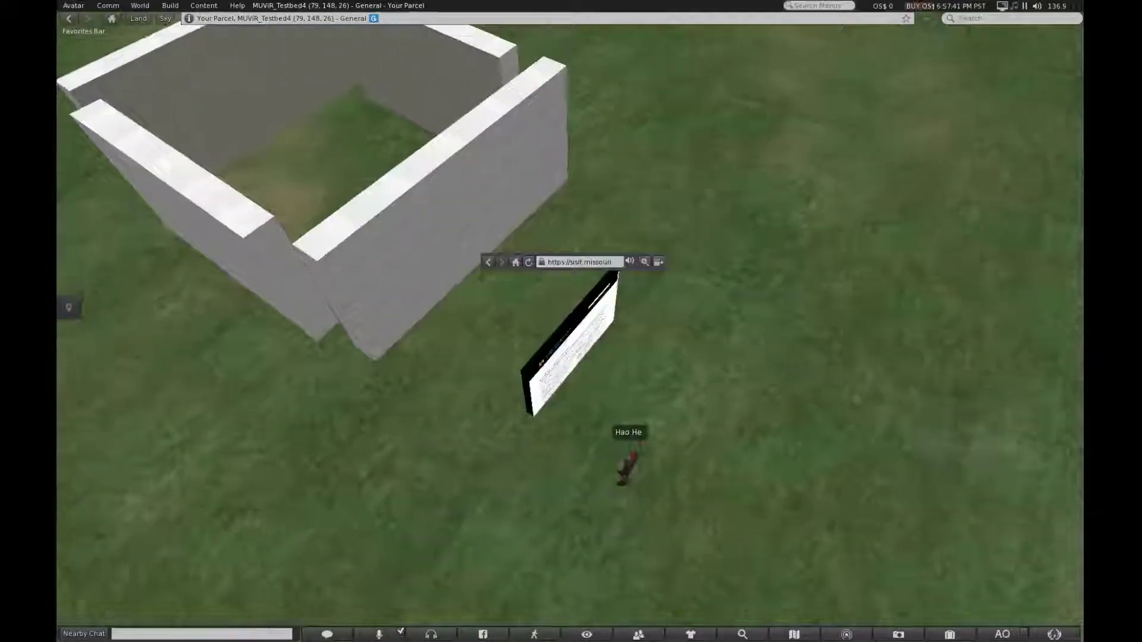
pyautogui.rightClick(573, 331)
pyautogui.click(727, 347)
pyautogui.rightClick(575, 333)
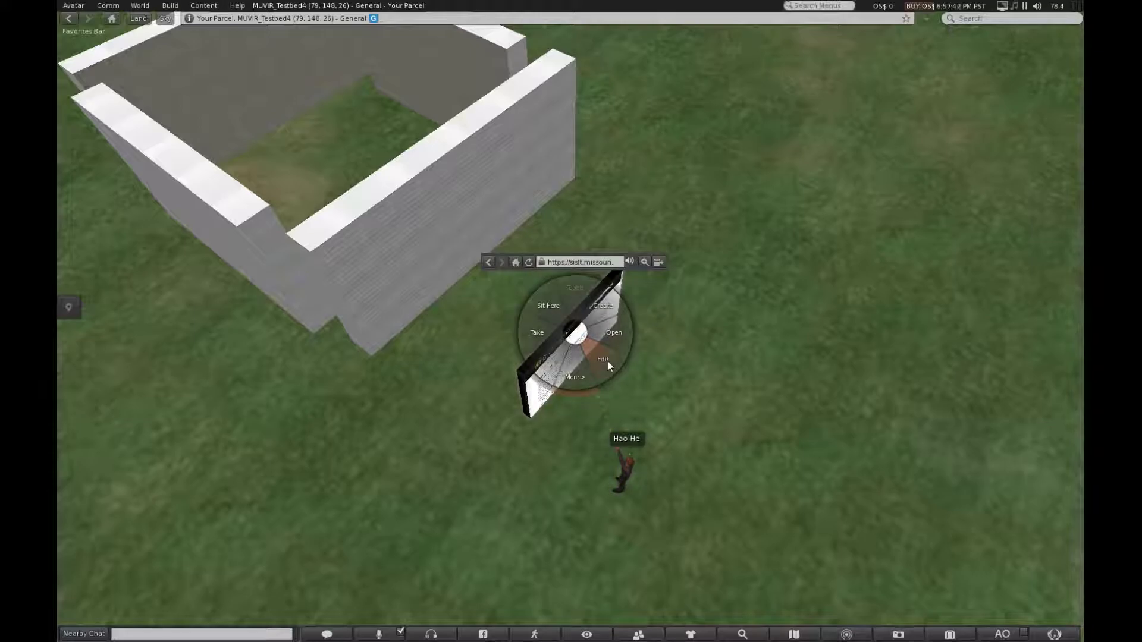
pyautogui.click(607, 359)
pyautogui.moveTo(597, 361); pyautogui.dragTo(392, 89)
pyautogui.click(256, 80)
pyautogui.keyDown('alt'); pyautogui.moveTo(571, 386); pyautogui.dragTo(571, 298); pyautogui.keyUp('alt')
pyautogui.keyDown('alt'); pyautogui.moveTo(555, 466); pyautogui.dragTo(554, 416); pyautogui.keyUp('alt')
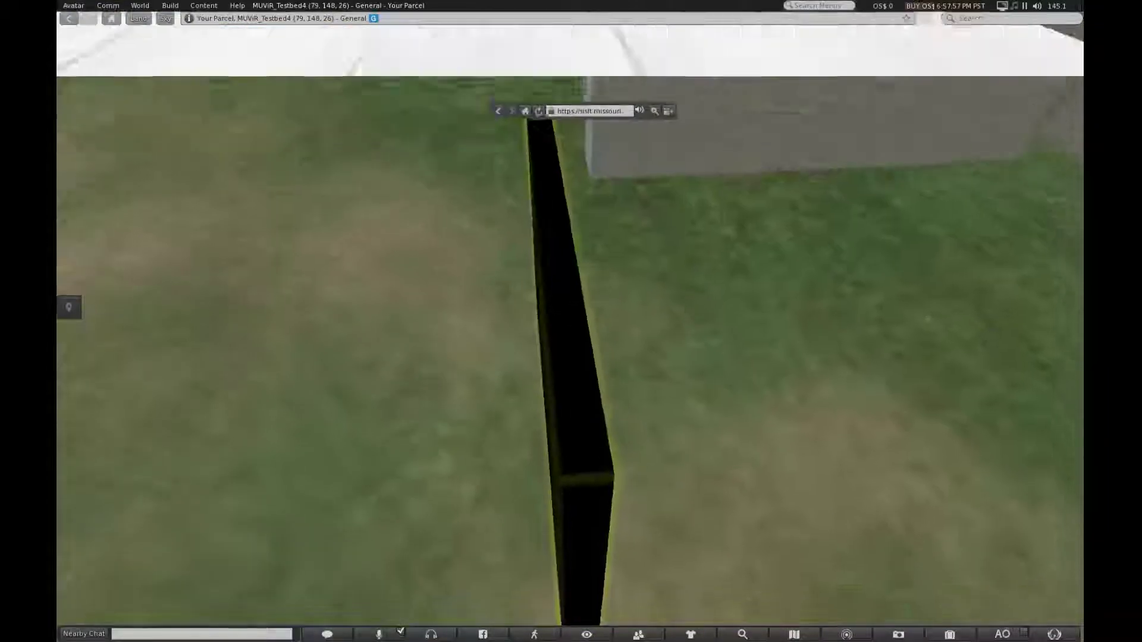
pyautogui.keyDown('alt'); pyautogui.moveTo(601, 361); pyautogui.dragTo(441, 329); pyautogui.keyUp('alt')
pyautogui.keyDown('ctrl'); pyautogui.keyDown('alt'); pyautogui.moveTo(569, 319); pyautogui.dragTo(538, 241); pyautogui.keyUp('alt'); pyautogui.keyUp('ctrl')
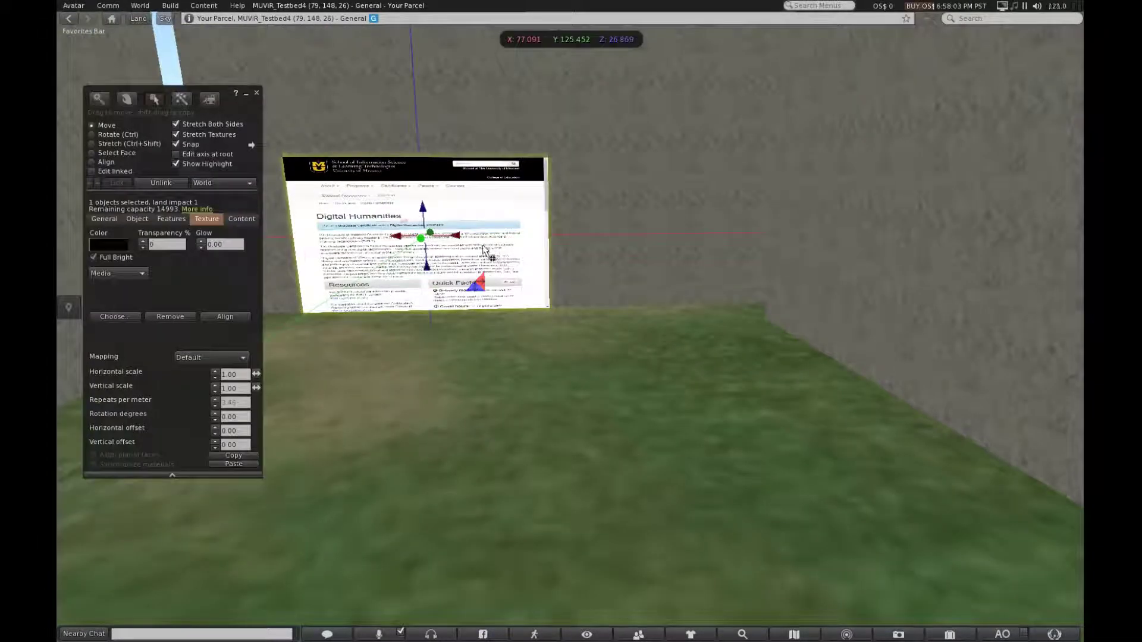
# Step: Centre and raise the panel on the inner wall to about X 75.9, Y 125.5, Z 28.1, and finish editing it
pyautogui.moveTo(457, 236); pyautogui.dragTo(493, 129)
pyautogui.keyDown('ctrl'); pyautogui.keyDown('alt'); pyautogui.moveTo(493, 129); pyautogui.dragTo(495, 126); pyautogui.keyUp('alt'); pyautogui.keyUp('ctrl')
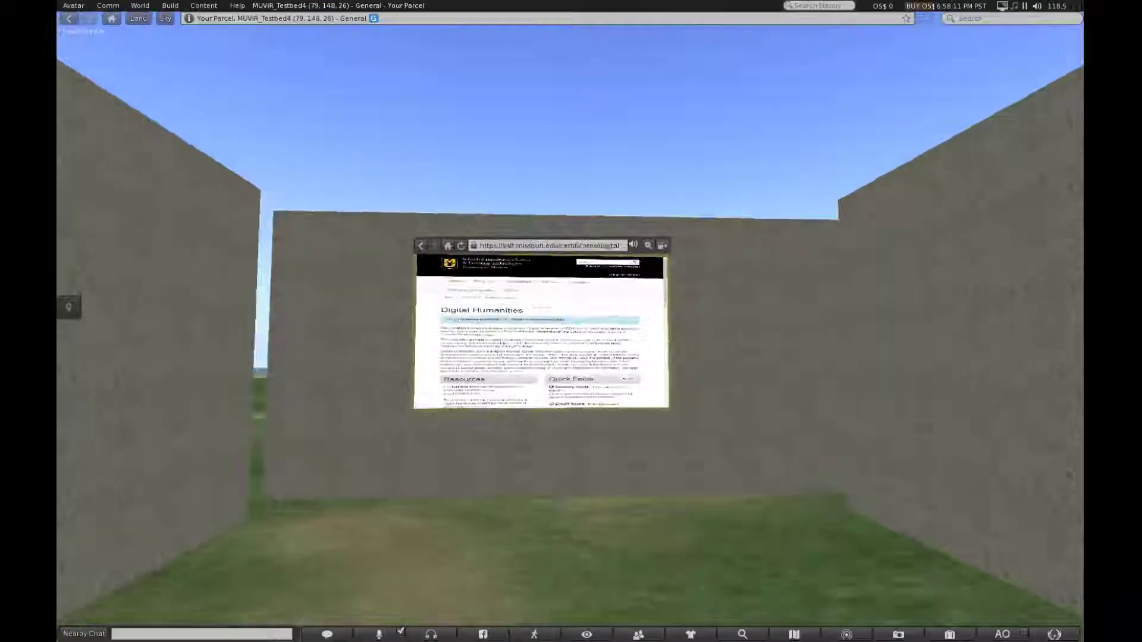
pyautogui.moveTo(529, 362); pyautogui.dragTo(543, 397)
pyautogui.scroll(-1, 546, 269)
pyautogui.keyDown('ctrl'); pyautogui.keyDown('alt'); pyautogui.moveTo(544, 301); pyautogui.dragTo(672, 536); pyautogui.keyUp('alt'); pyautogui.keyUp('ctrl')
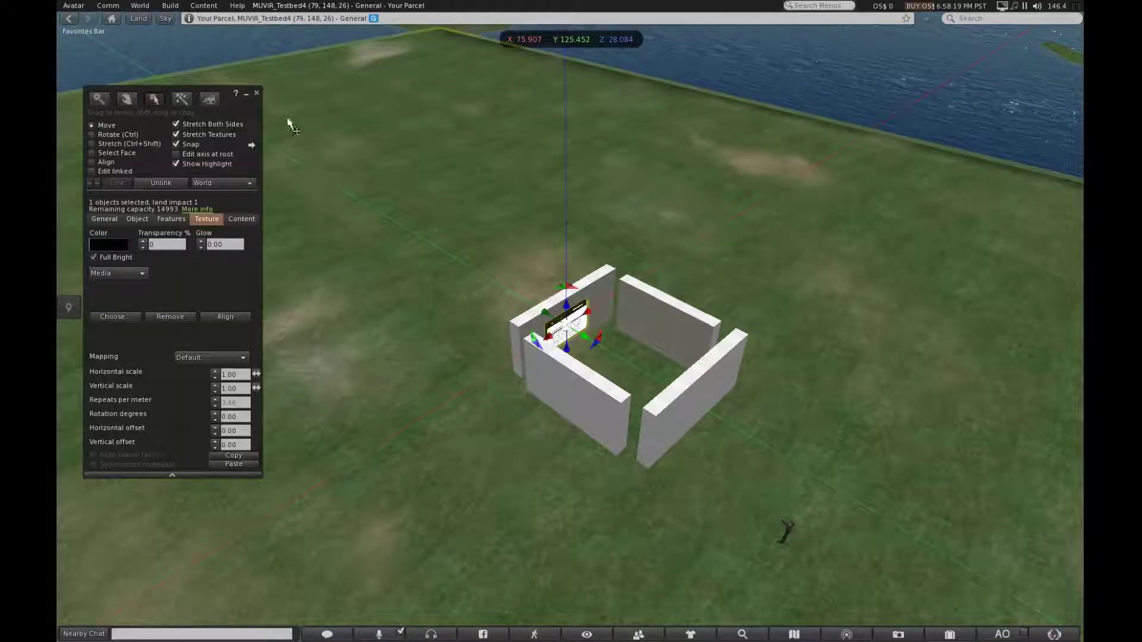
pyautogui.click(257, 94)
pyautogui.press('Escape')
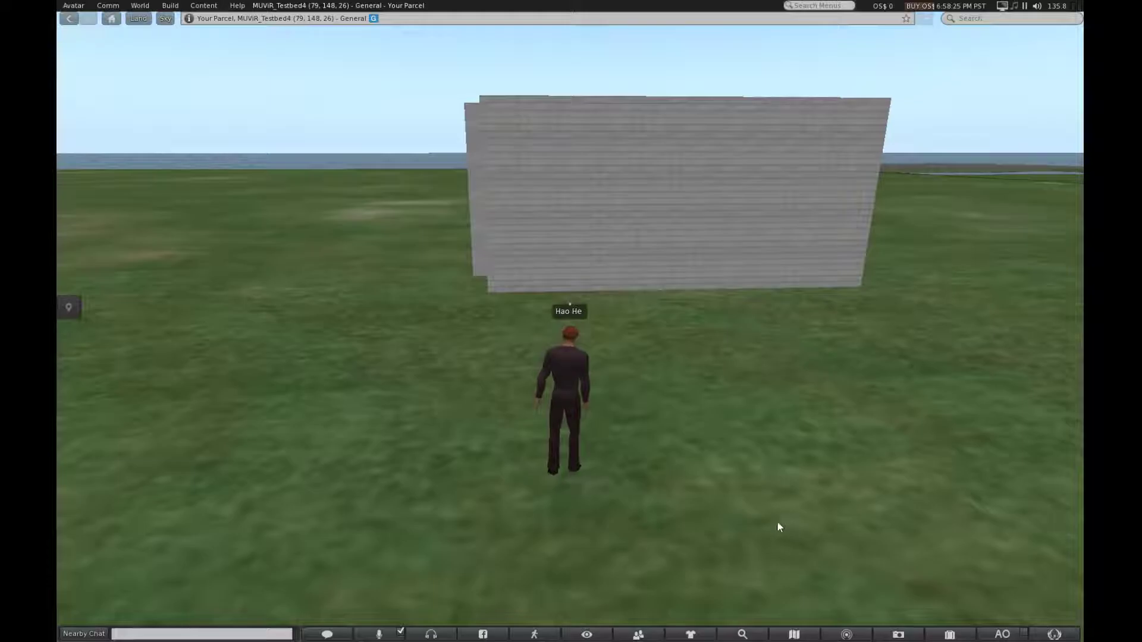
# Step: Walk the avatar around the outer wall into the enclosure and stop it facing the web panel
pyautogui.scroll(5, 567, 370)
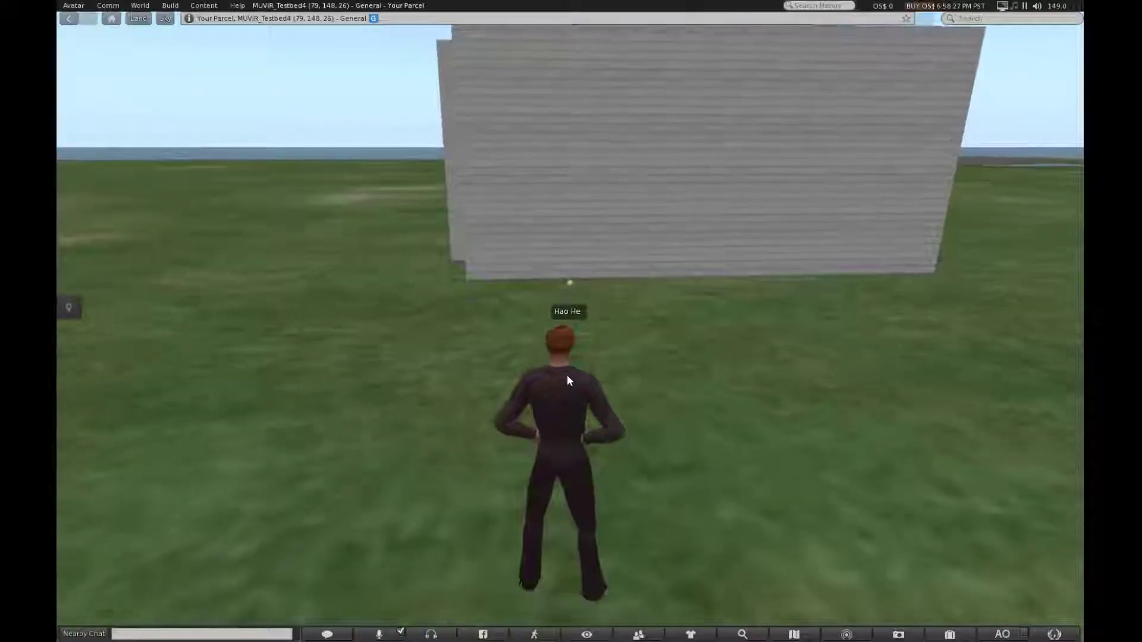
pyautogui.moveTo(567, 375); pyautogui.dragTo(584, 462)
pyautogui.press('Up')
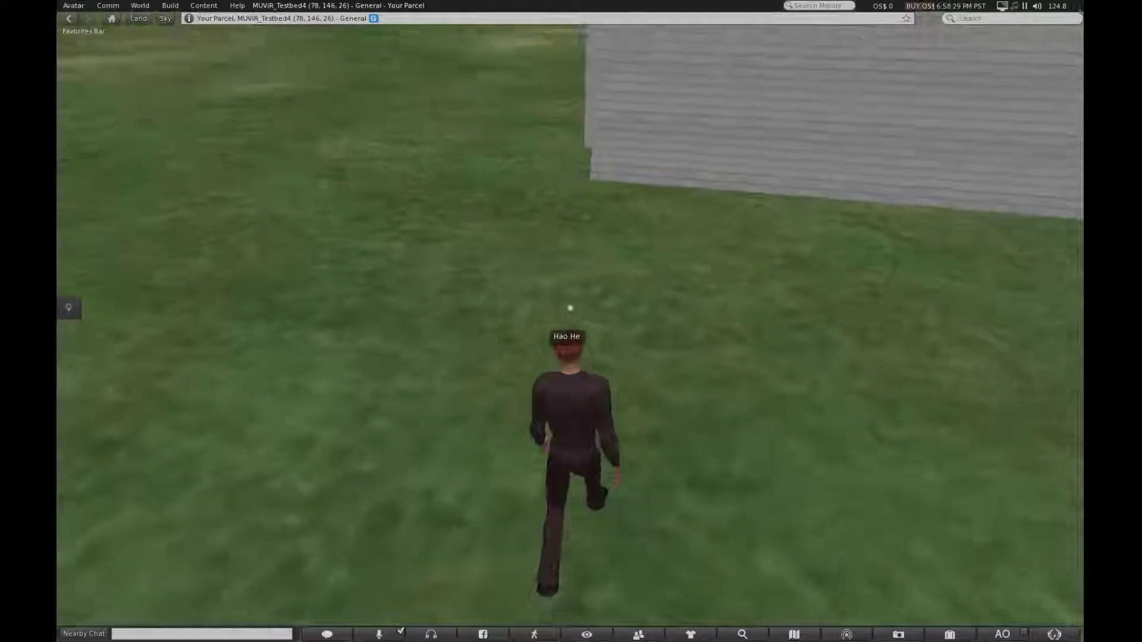
pyautogui.press('Up')
pyautogui.press('Right')
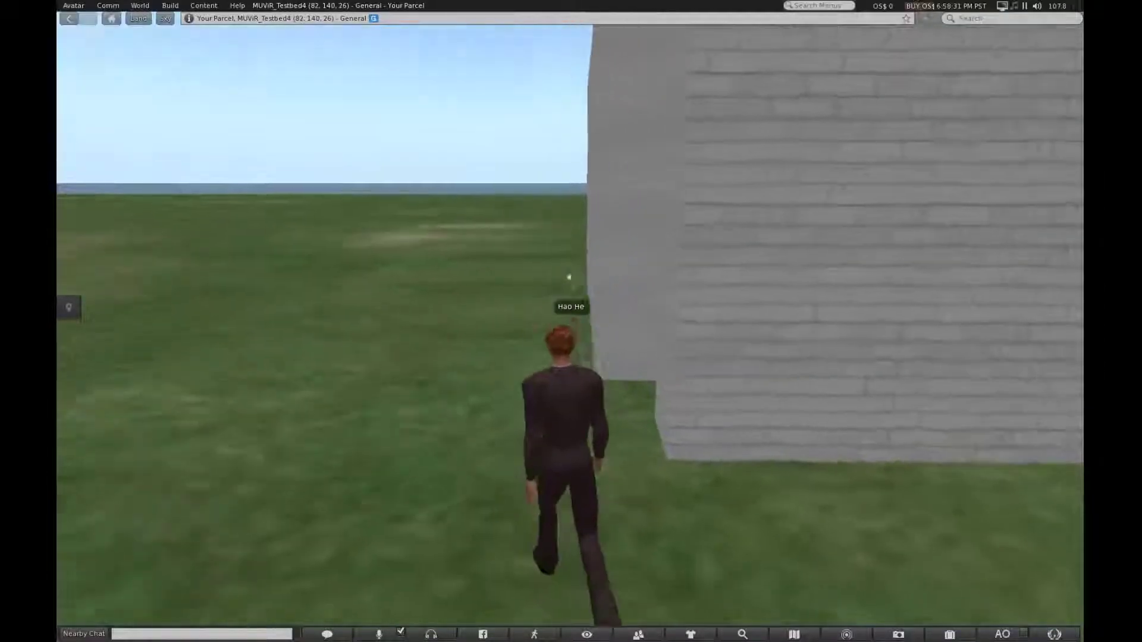
pyautogui.press('Up')
pyautogui.press('Left')
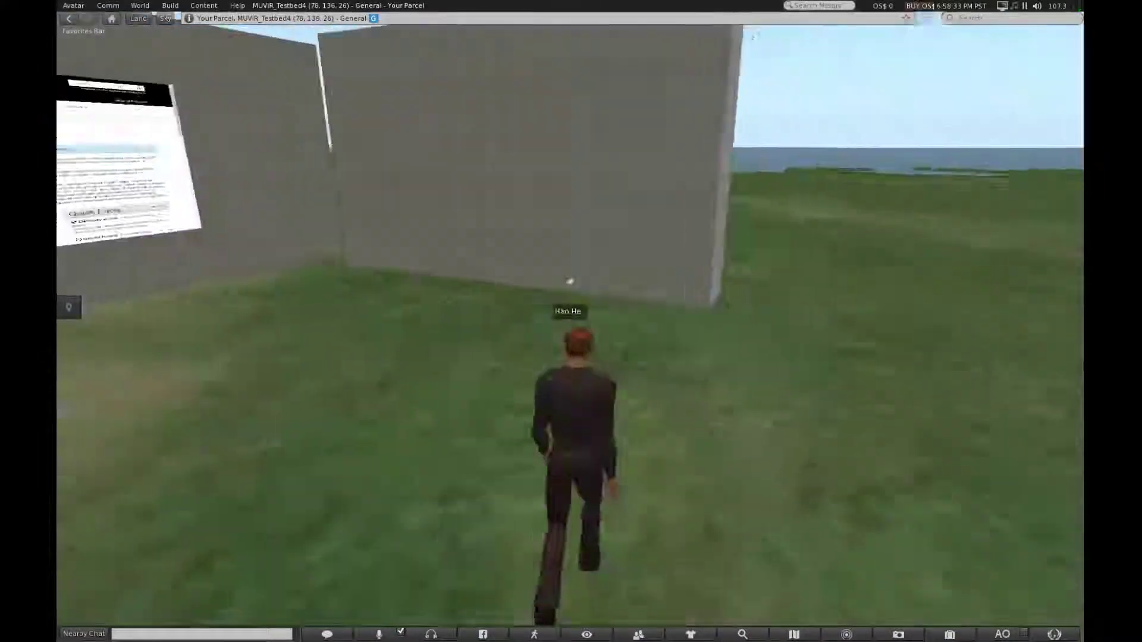
pyautogui.press('Up')
pyautogui.press('Left')
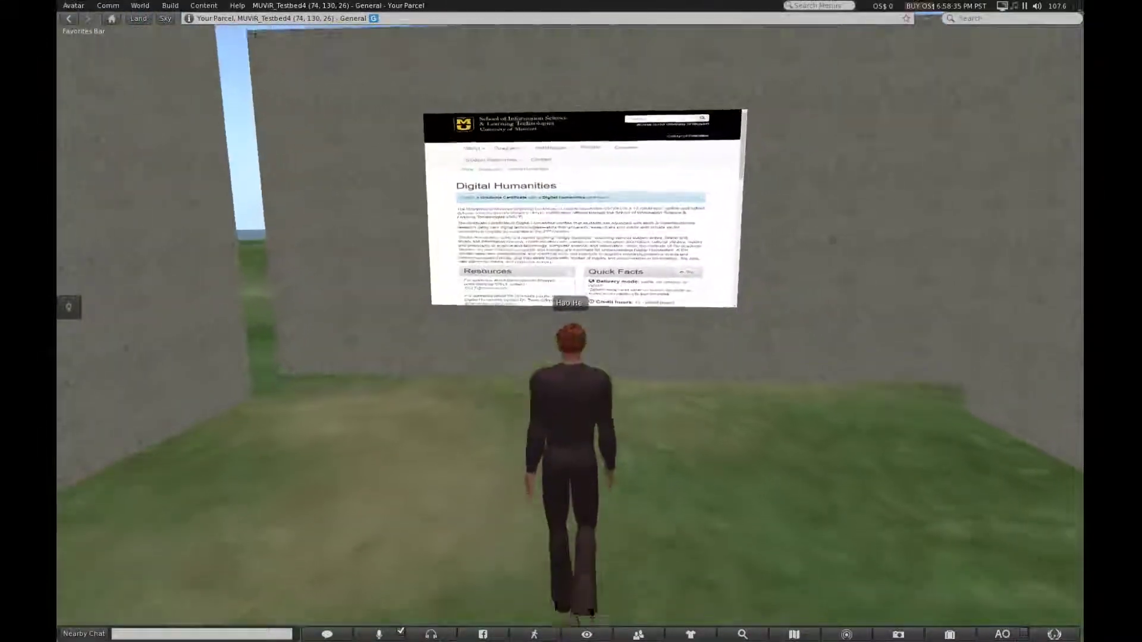
pyautogui.press('Up')
pyautogui.press('Right')
pyautogui.press('Left')
pyautogui.moveTo(682, 124)
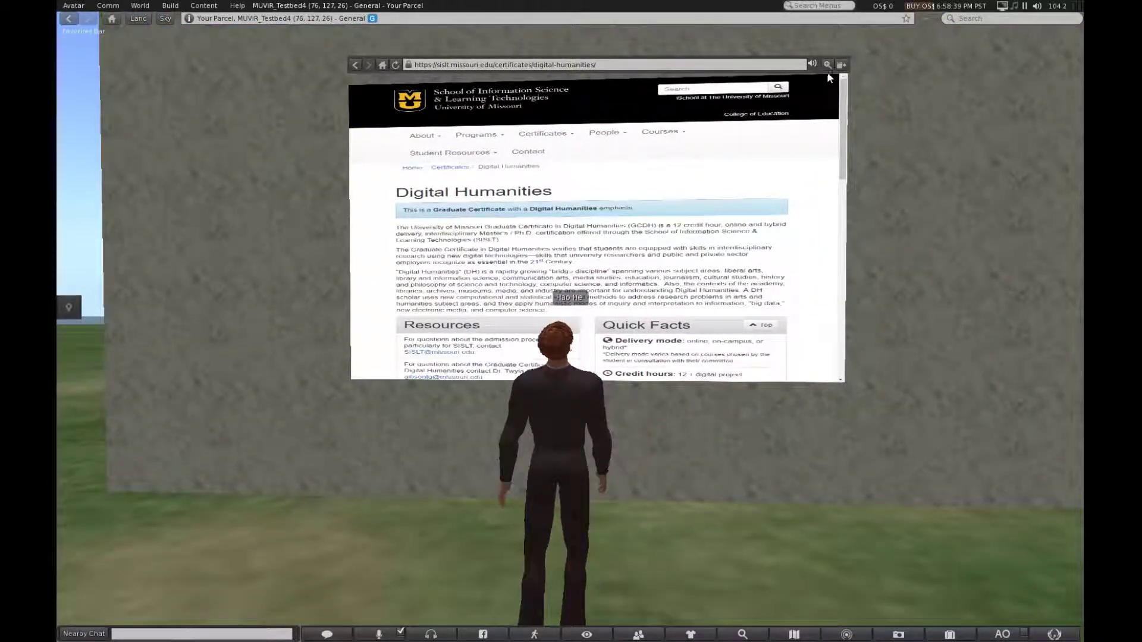
# Step: Open the Information Science & Learning Technologies doctoral program page on the panel and look through it
pyautogui.click(646, 208)
pyautogui.click(466, 139)
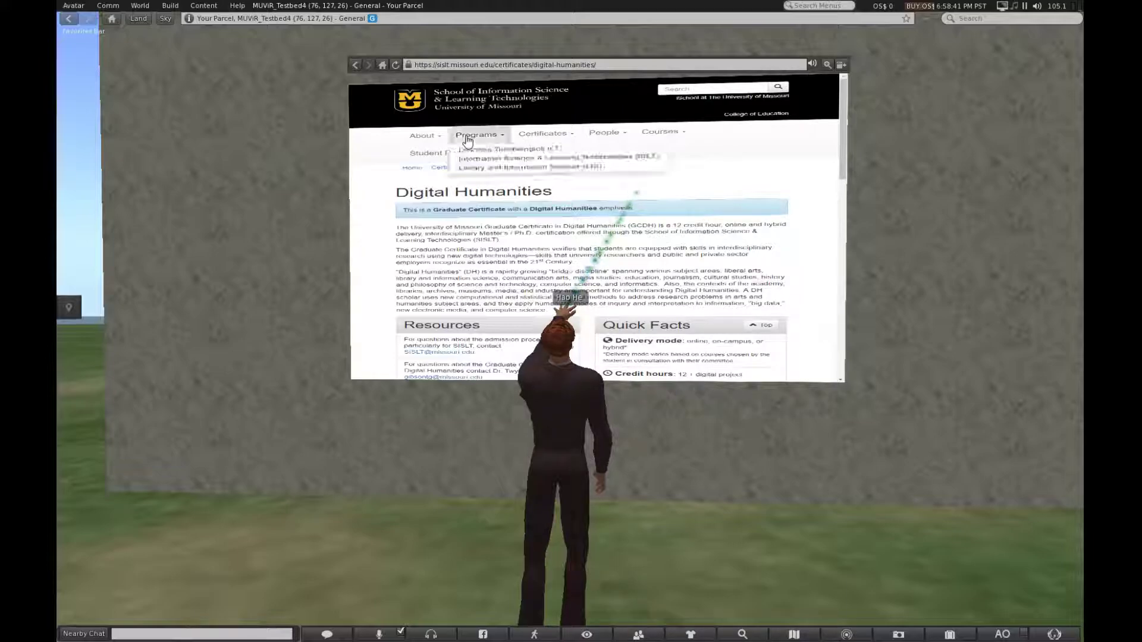
pyautogui.click(498, 158)
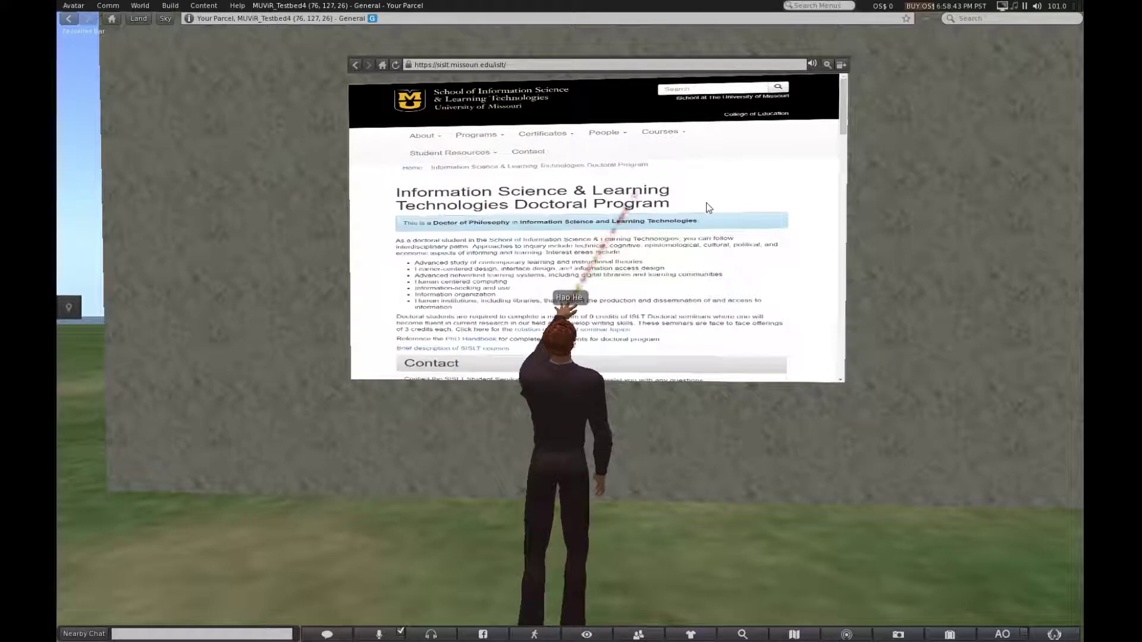
pyautogui.scroll(-3, 708, 206)
pyautogui.scroll(-1, 708, 206)
pyautogui.scroll(3, 707, 205)
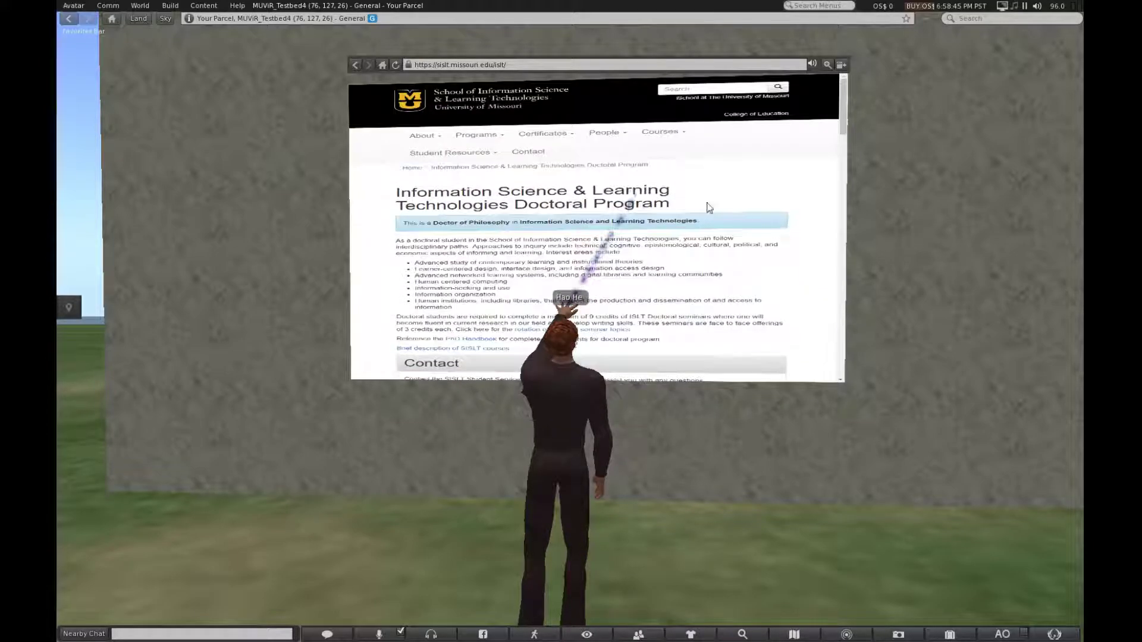
pyautogui.scroll(-3, 710, 207)
pyautogui.scroll(-4, 713, 207)
pyautogui.scroll(4, 713, 207)
pyautogui.click(529, 67)
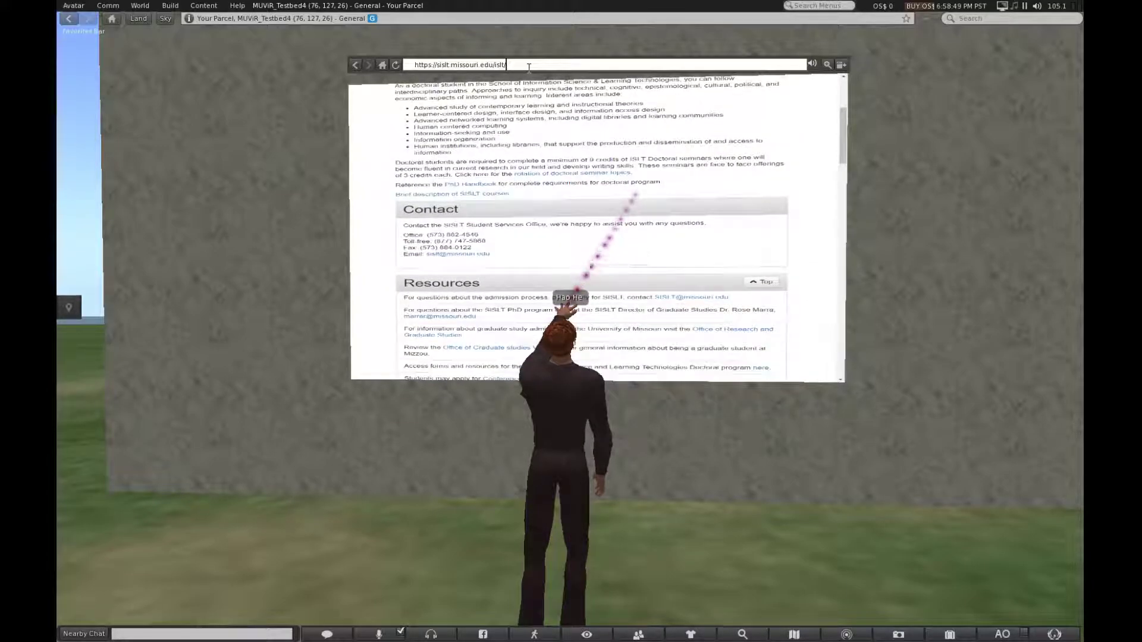
pyautogui.moveTo(529, 67); pyautogui.dragTo(390, 60)
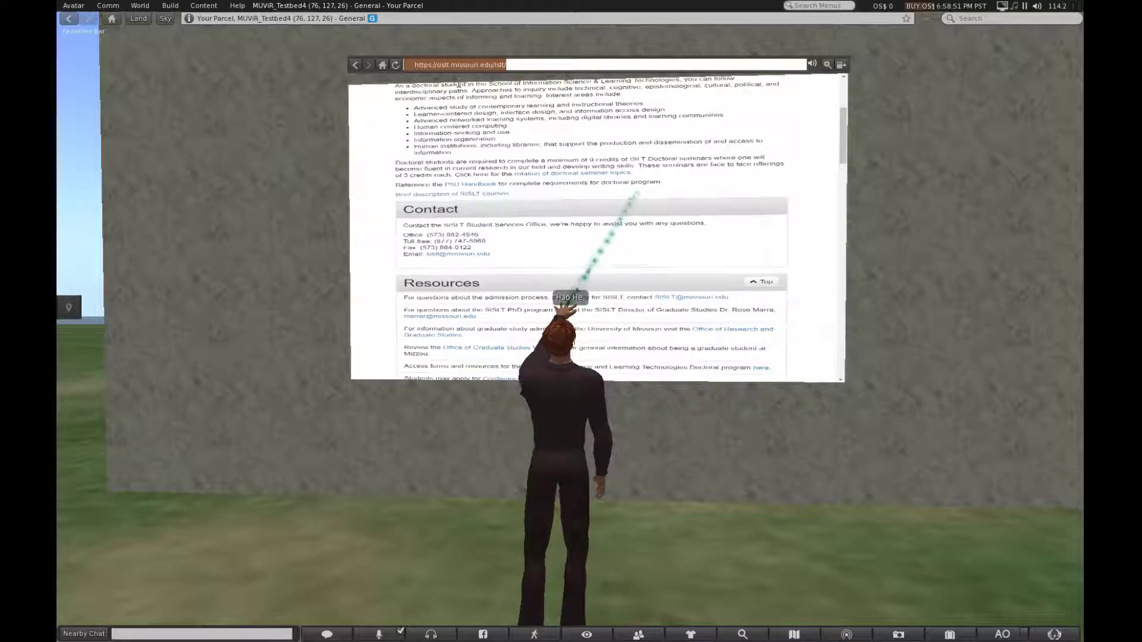
pyautogui.write('www.youtube.com')
pyautogui.press('Return')
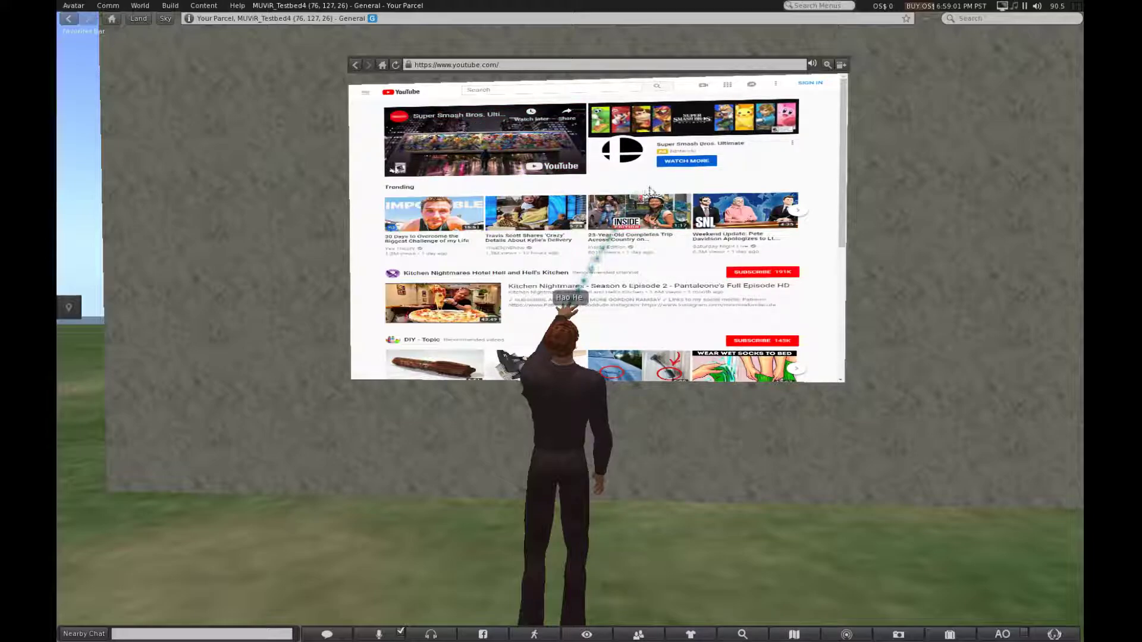
pyautogui.scroll(-3, 660, 196)
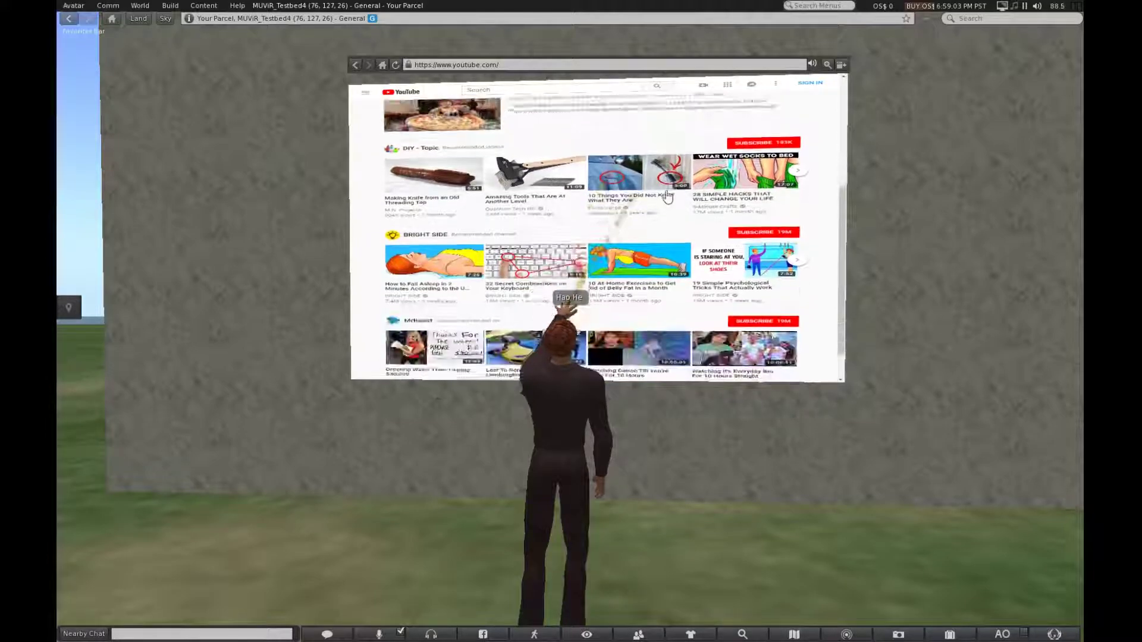
pyautogui.scroll(2, 667, 196)
# Step: Replace the panel's web address with missouri.infrastructure.com without loading it
pyautogui.click(510, 64)
pyautogui.moveTo(510, 65); pyautogui.dragTo(323, 45)
pyautogui.write('m')
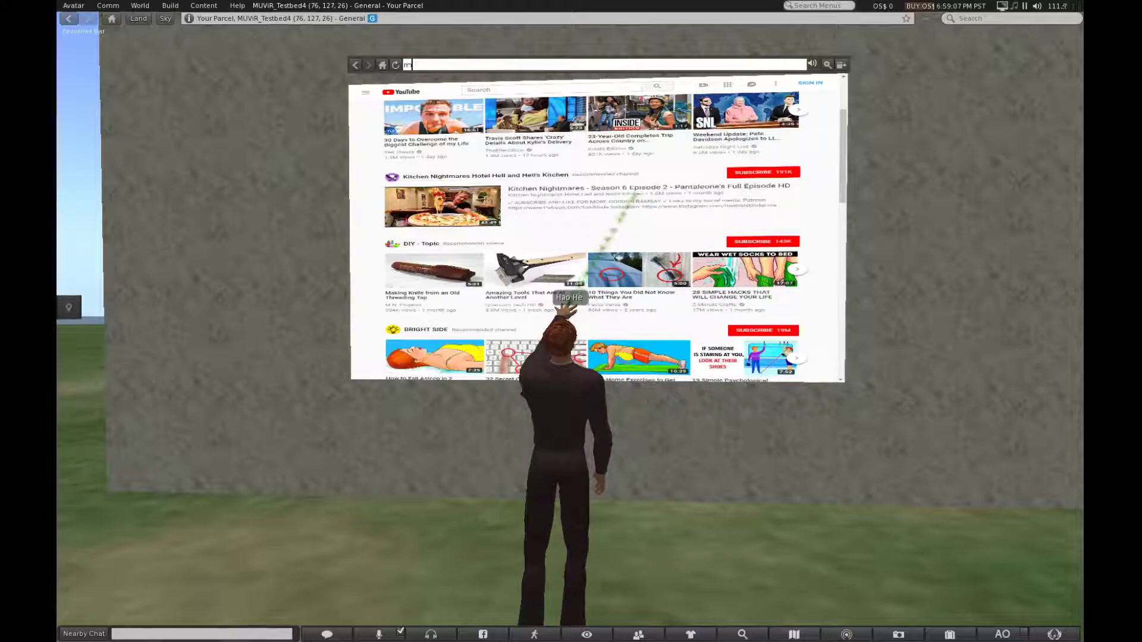
pyautogui.write('issouri.in')
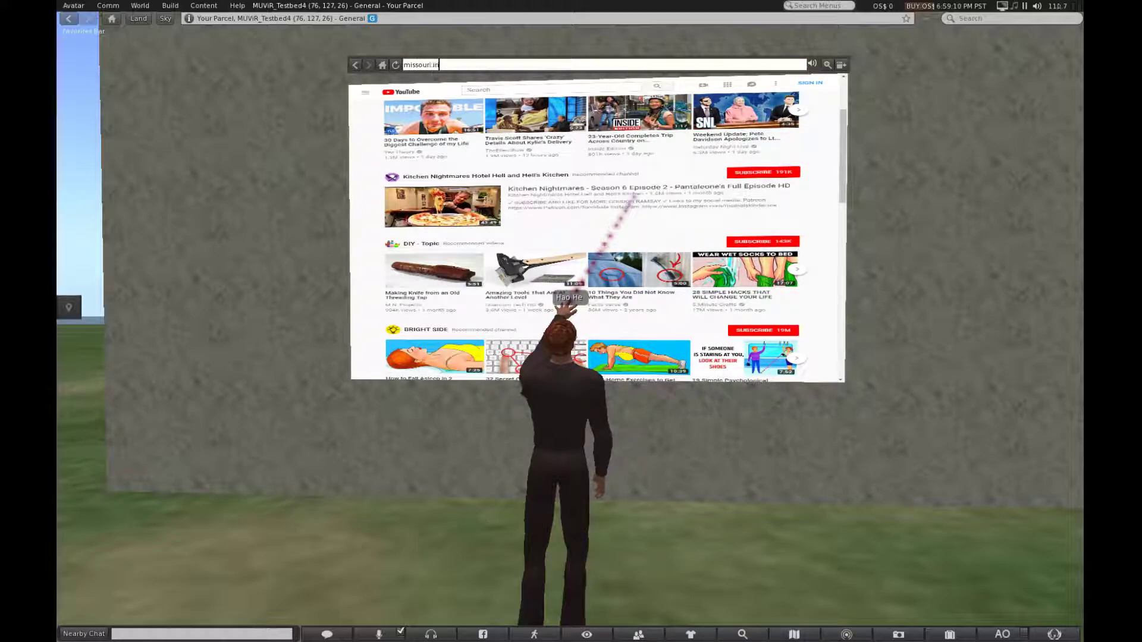
pyautogui.write('frastru')
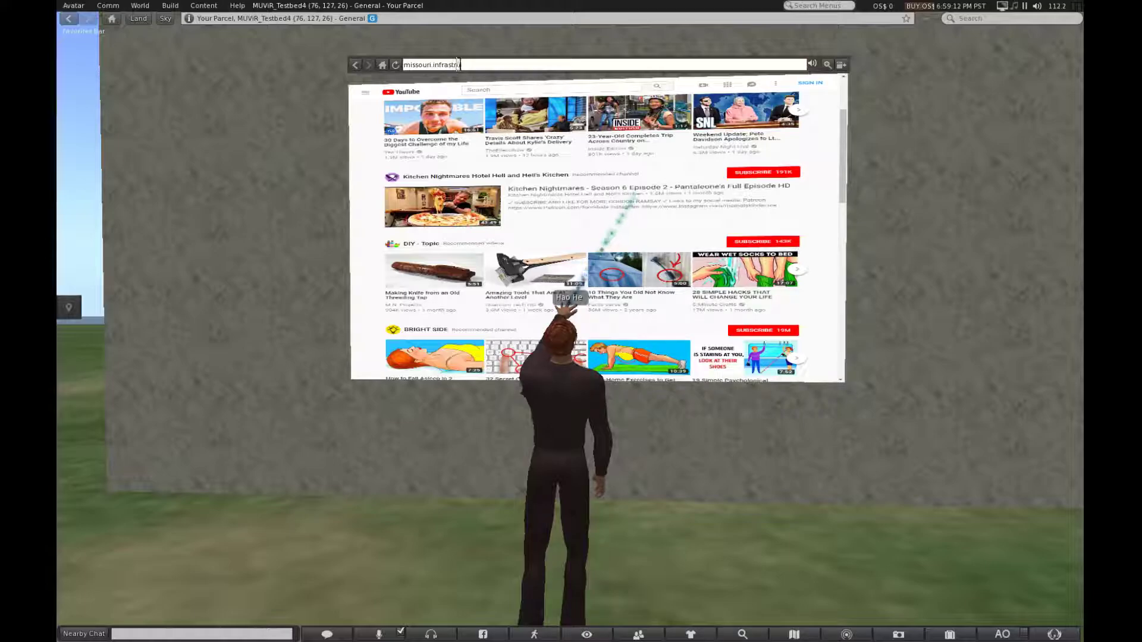
pyautogui.press('BackSpace')
pyautogui.press('BackSpace')
pyautogui.write('ure.com')
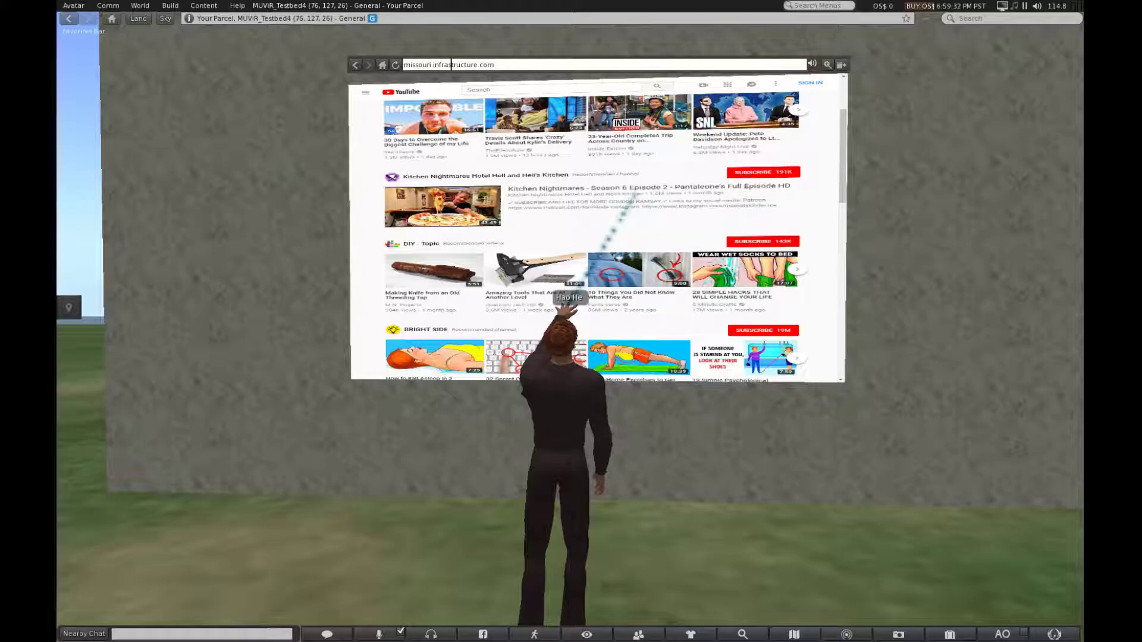
# Step: Shorten infrastructure to infrasture in the panel's web address and load the edited address
pyautogui.press('Delete')
pyautogui.press('Delete')
pyautogui.press('Delete')
pyautogui.press('Delete')
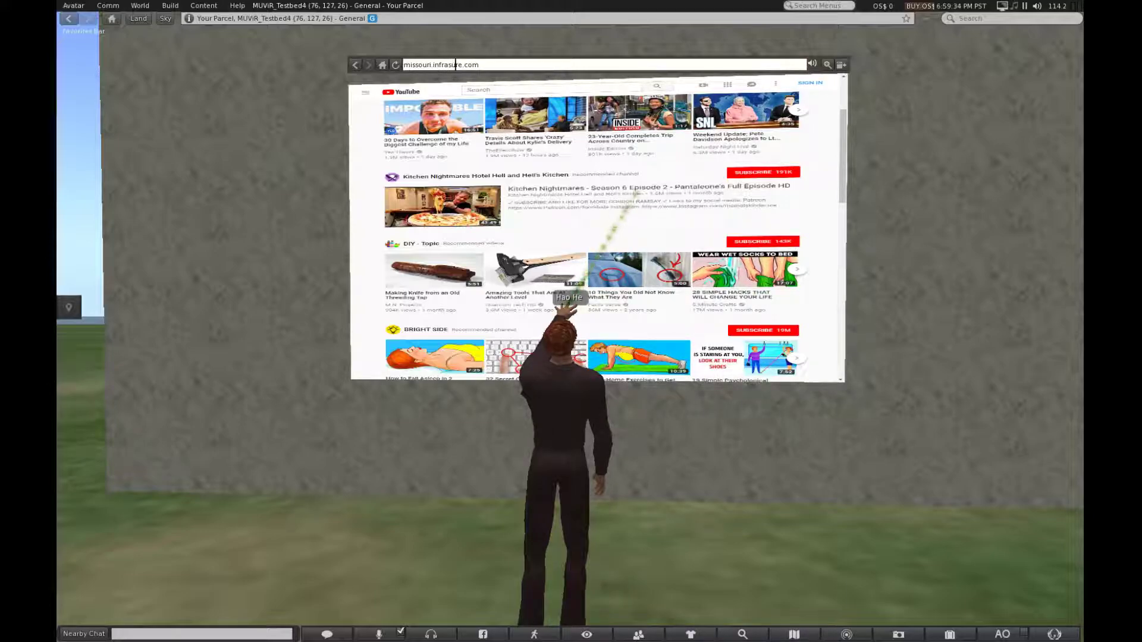
pyautogui.press('Return')
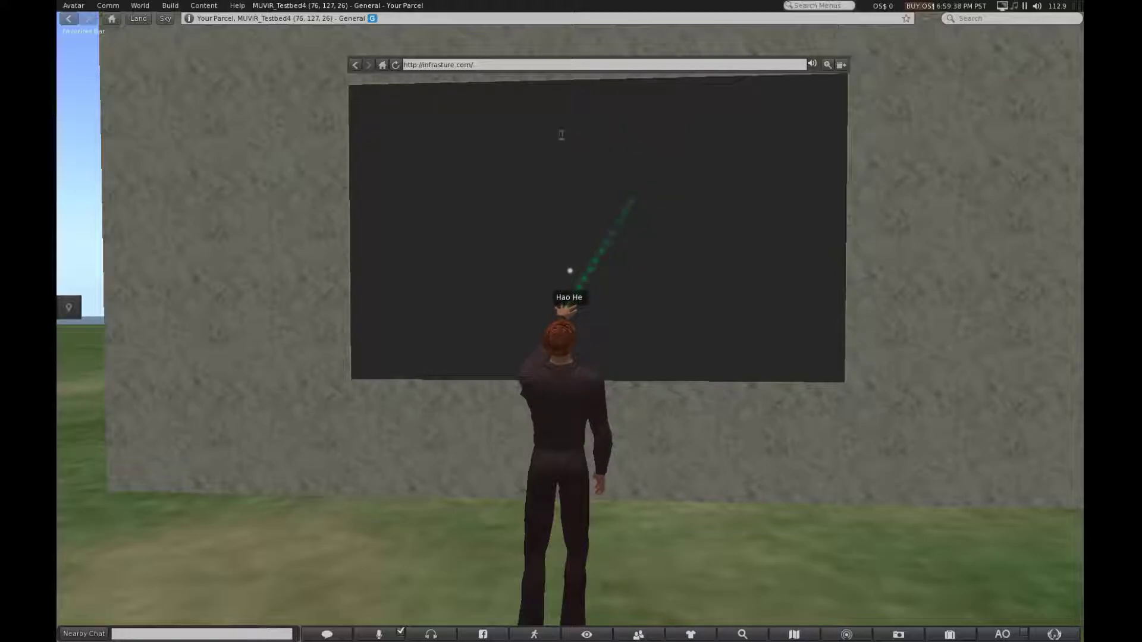
# Step: Try to load mizzou canvas by entering it as the panel's web address
pyautogui.click(489, 64)
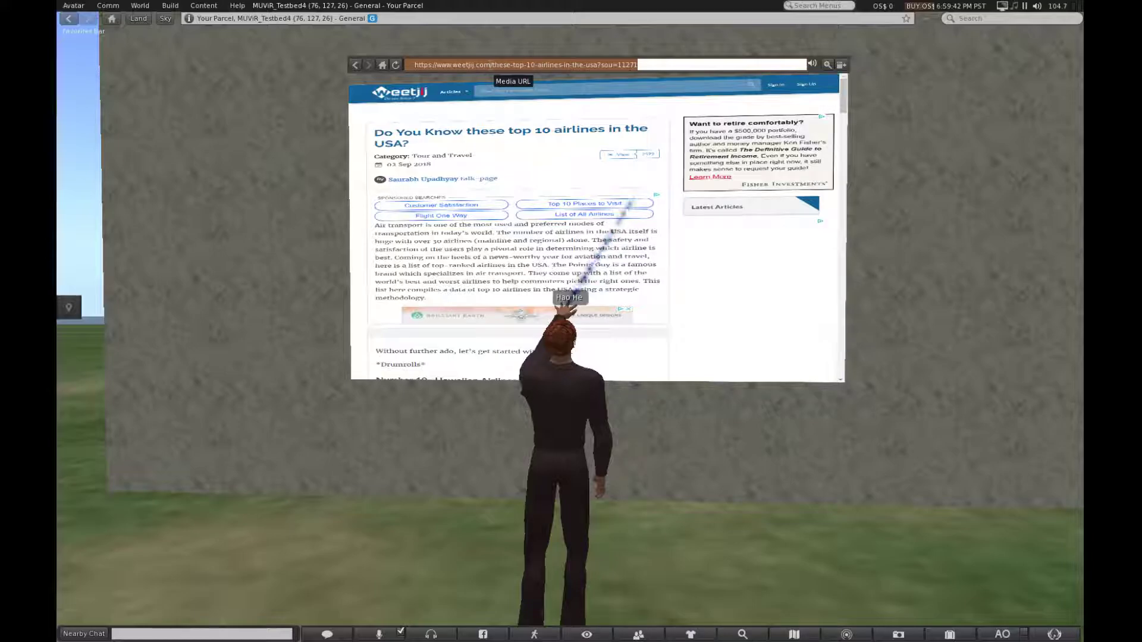
pyautogui.write('mitze')
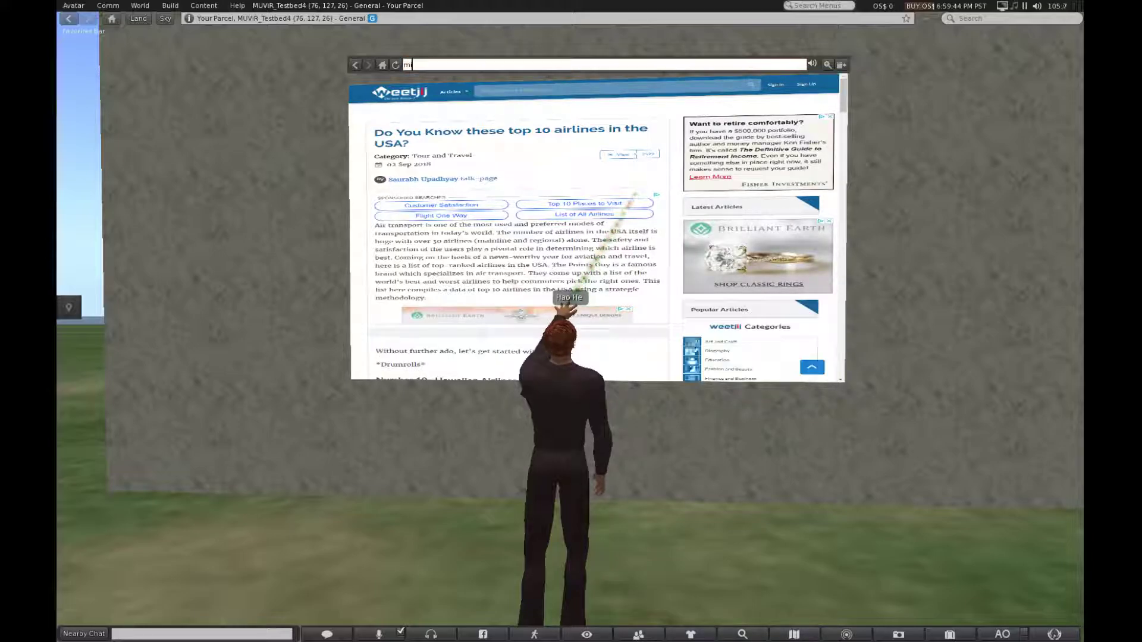
pyautogui.write('ou canv')
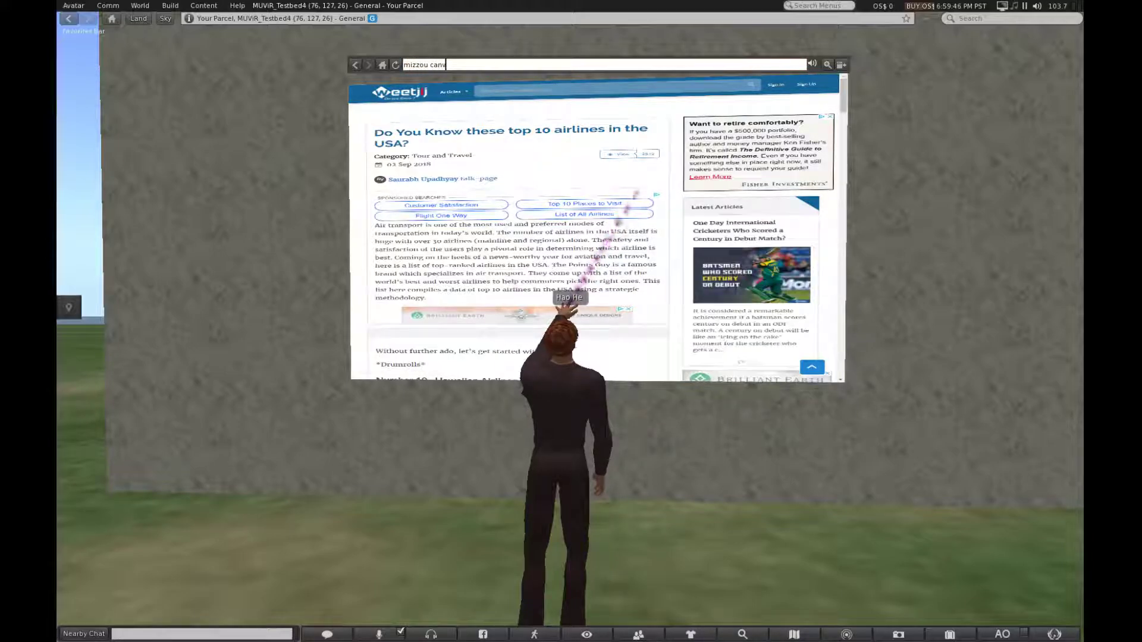
pyautogui.write('as')
pyautogui.press('Return')
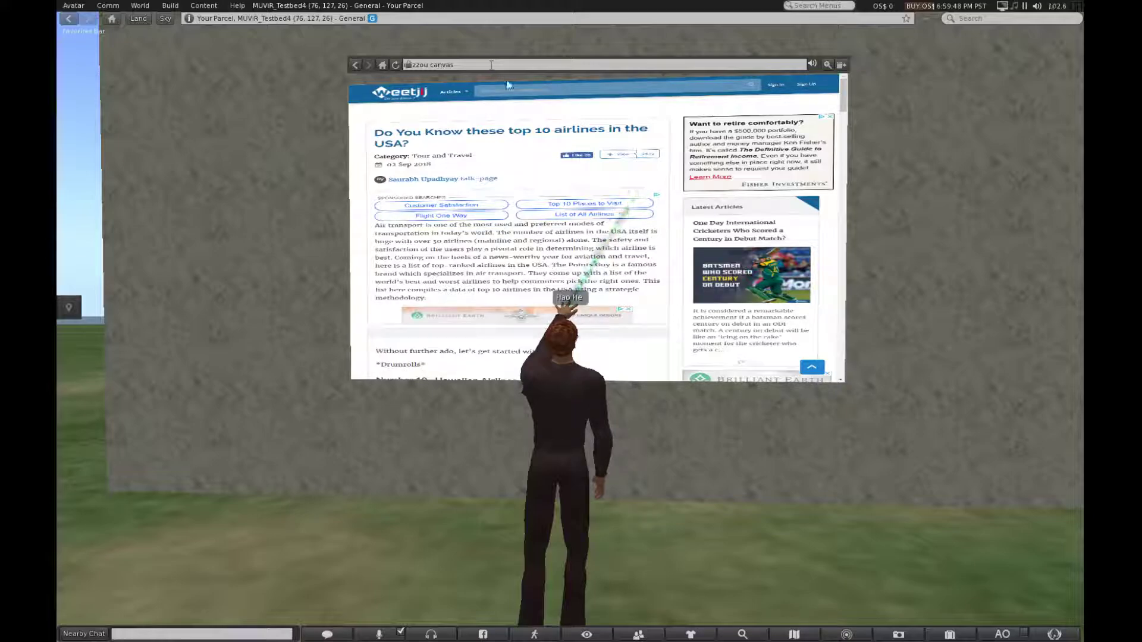
pyautogui.click(469, 92)
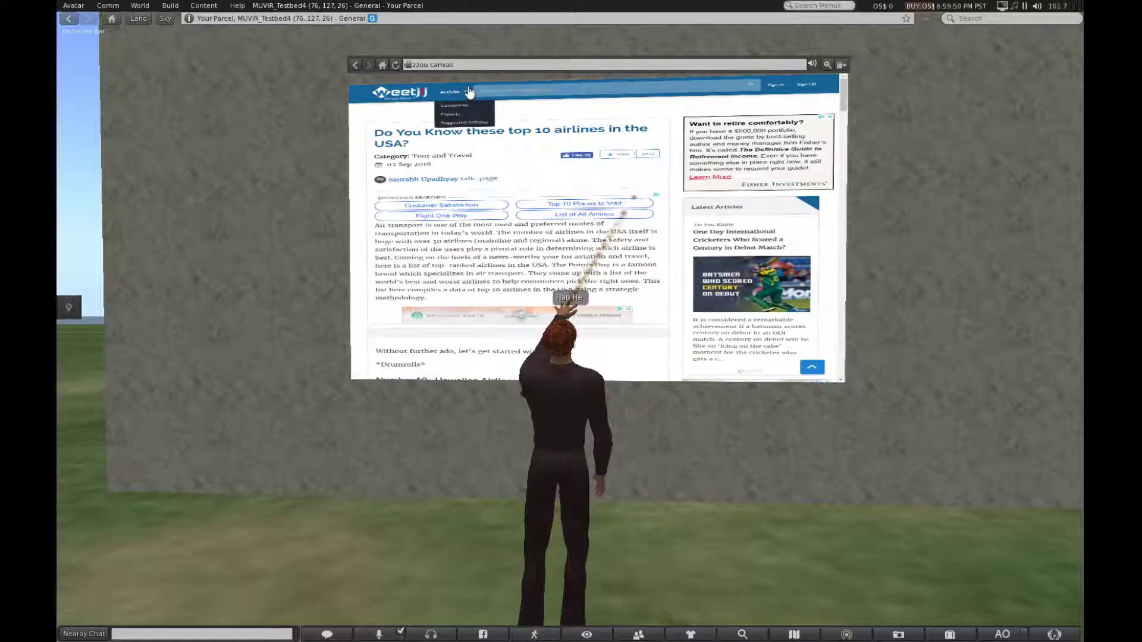
# Step: Replace the panel's web address with google.com and load the Google home page
pyautogui.click(458, 65)
pyautogui.moveTo(456, 65); pyautogui.dragTo(396, 63)
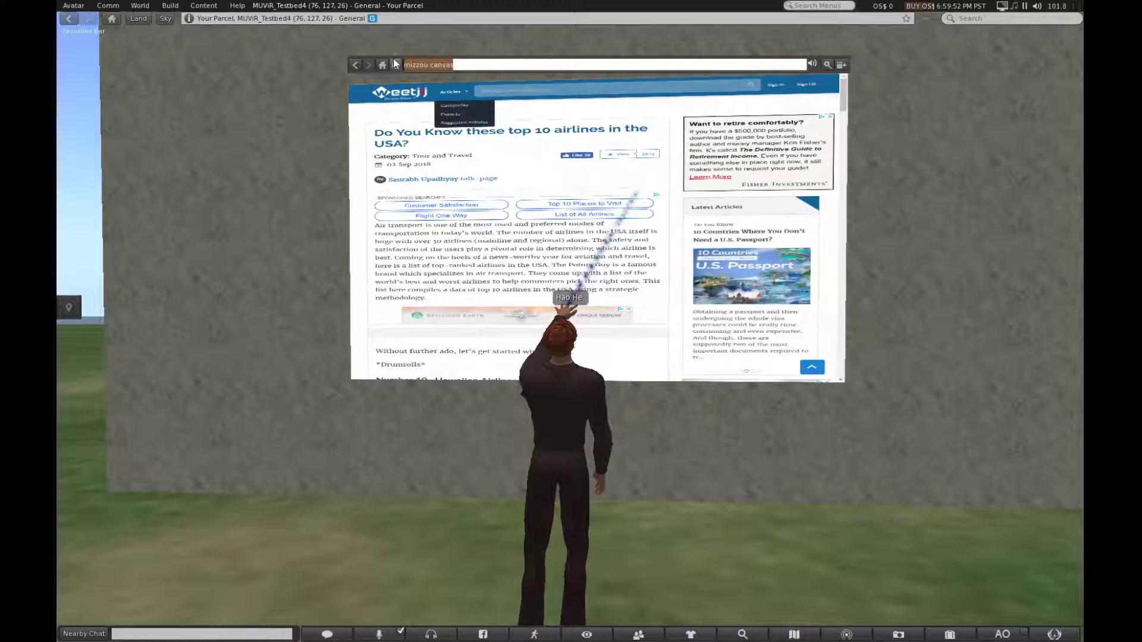
pyautogui.write('google')
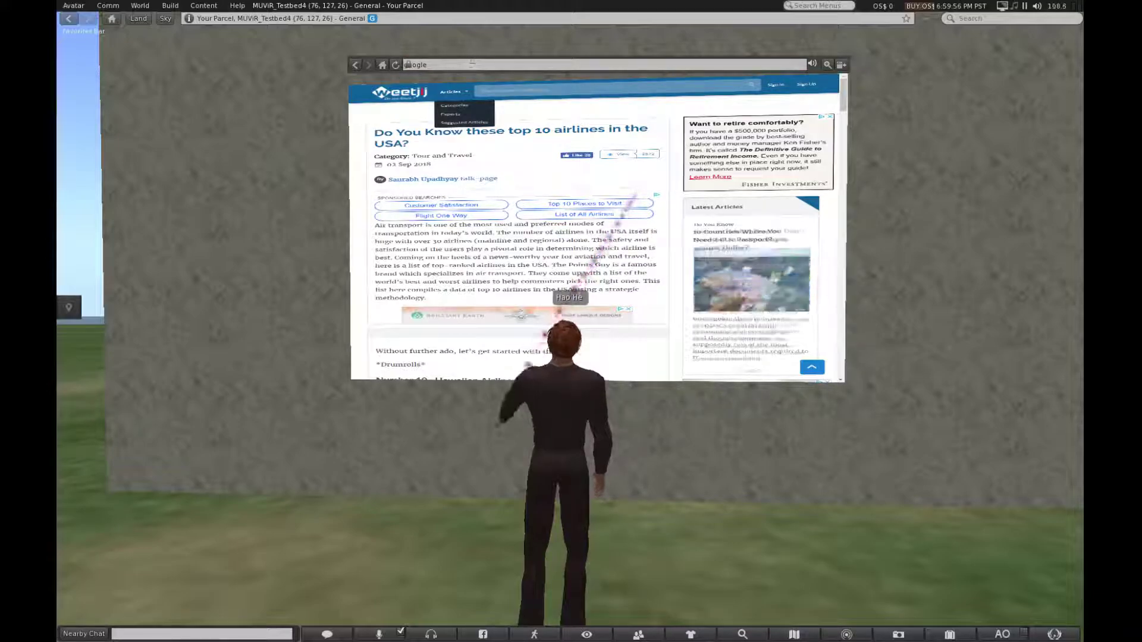
pyautogui.click(493, 65)
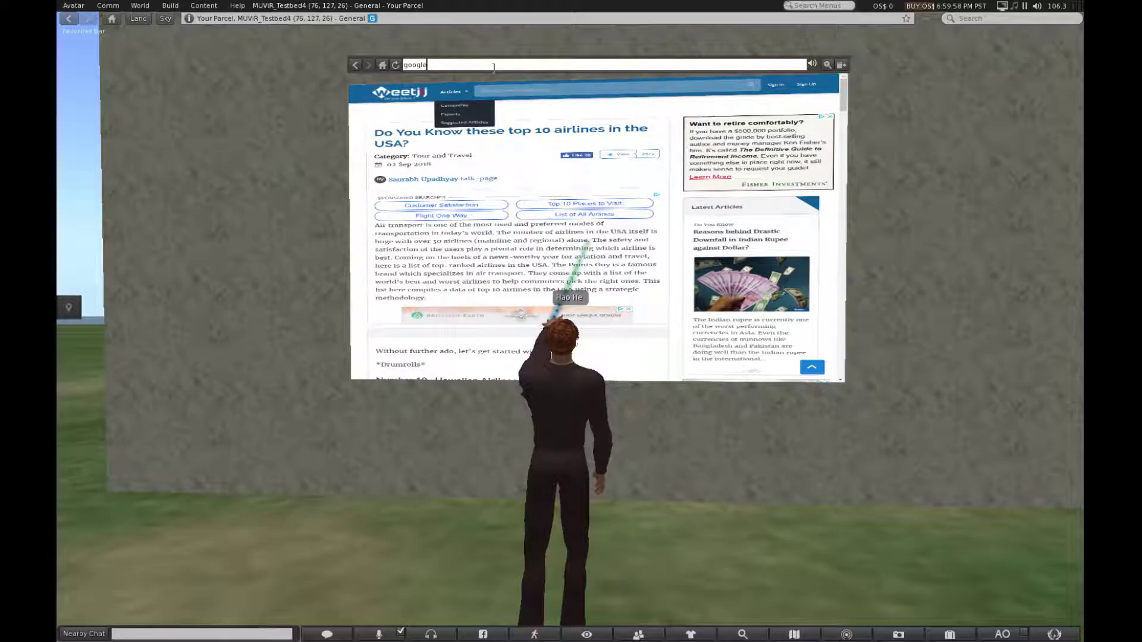
pyautogui.write('.com')
pyautogui.press('Return')
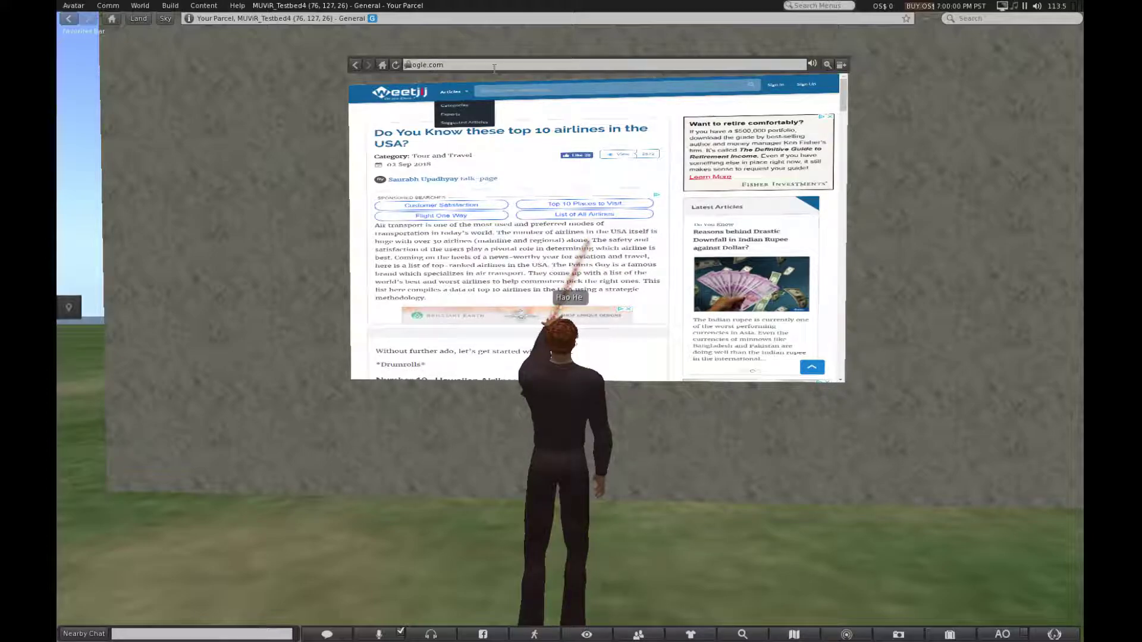
pyautogui.click(493, 65)
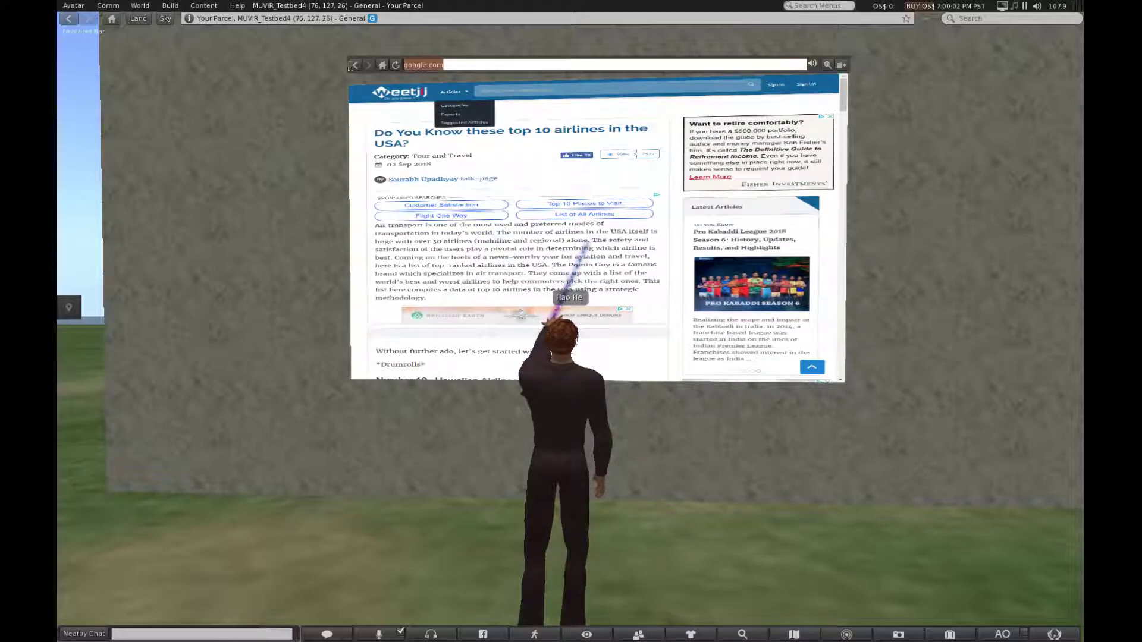
pyautogui.press('Return')
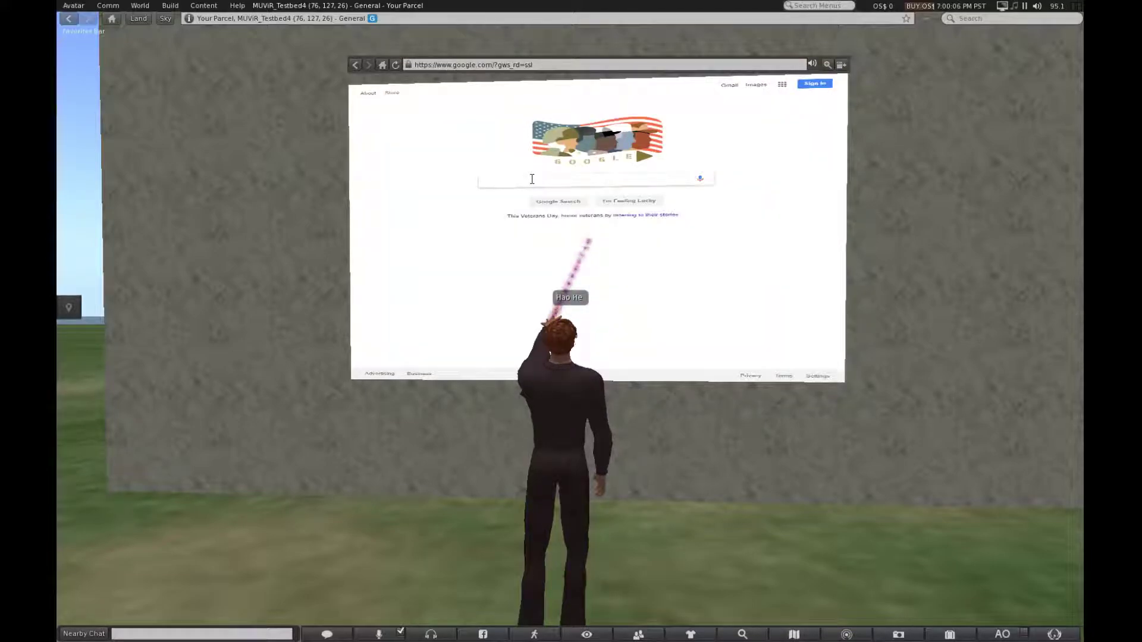
# Step: Search Google for mizzou canvas on the panel and open the Mizzou Canvas, Mizzou Online Self Paced result
pyautogui.write('mizzou')
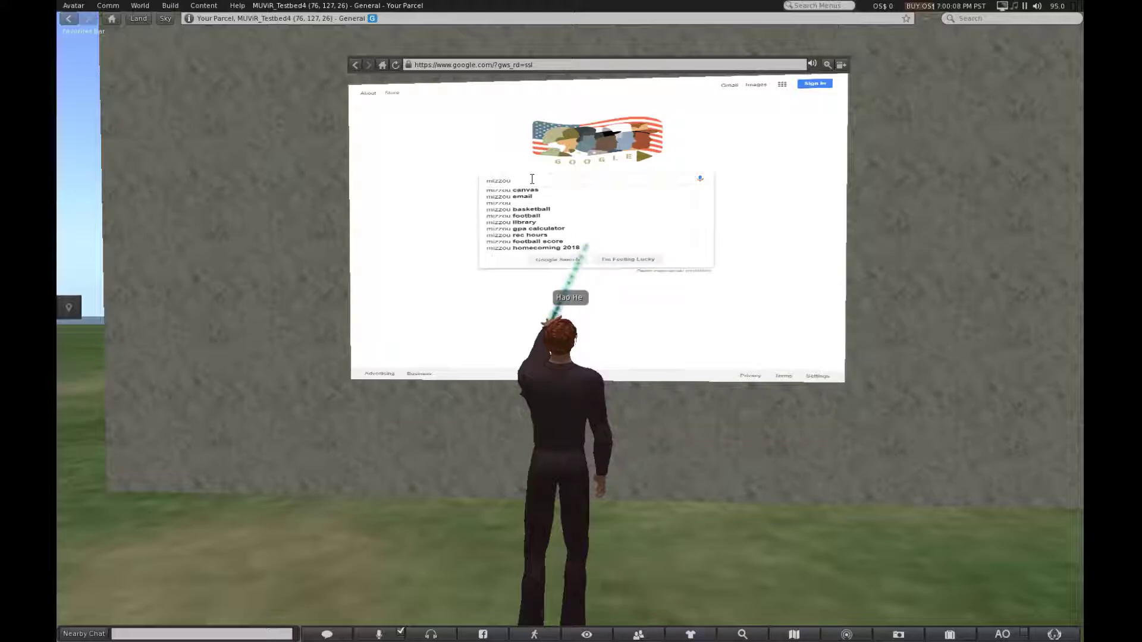
pyautogui.press('Down')
pyautogui.press('Return')
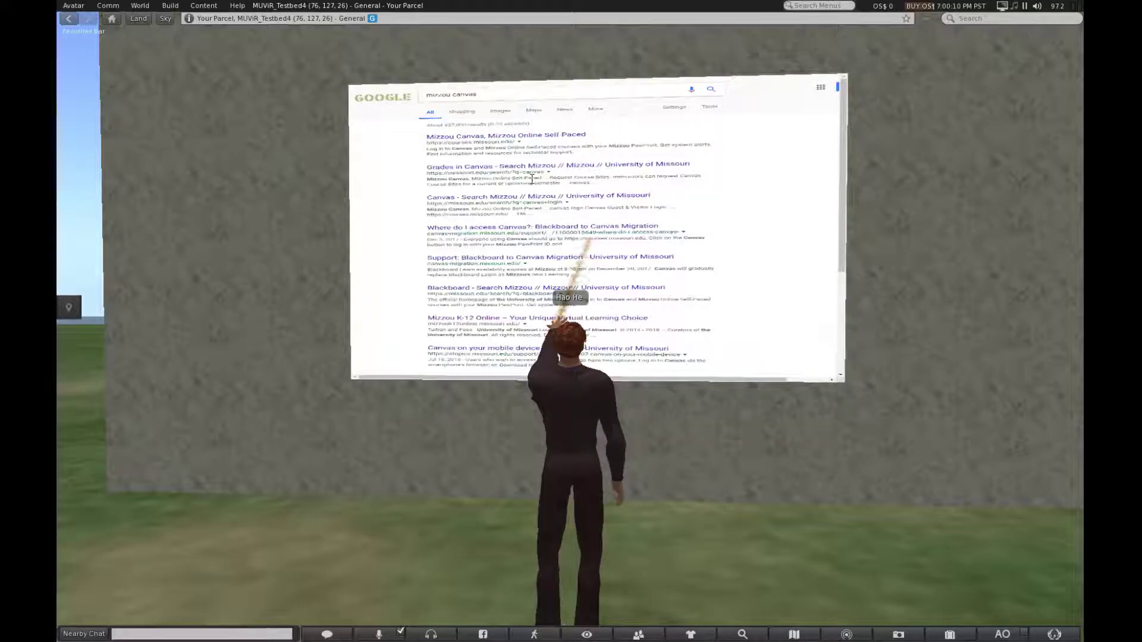
pyautogui.click(458, 143)
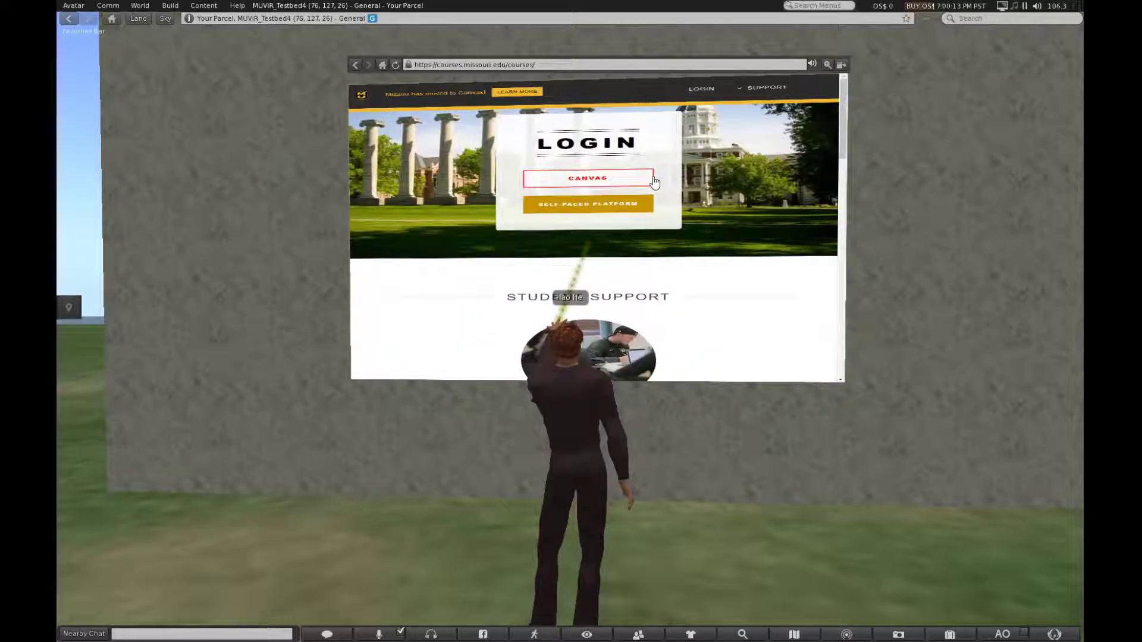
# Step: Open the Canvas login form from the courses page and activate its username and password fields in turn without filling them in
pyautogui.click(613, 184)
pyautogui.click(512, 164)
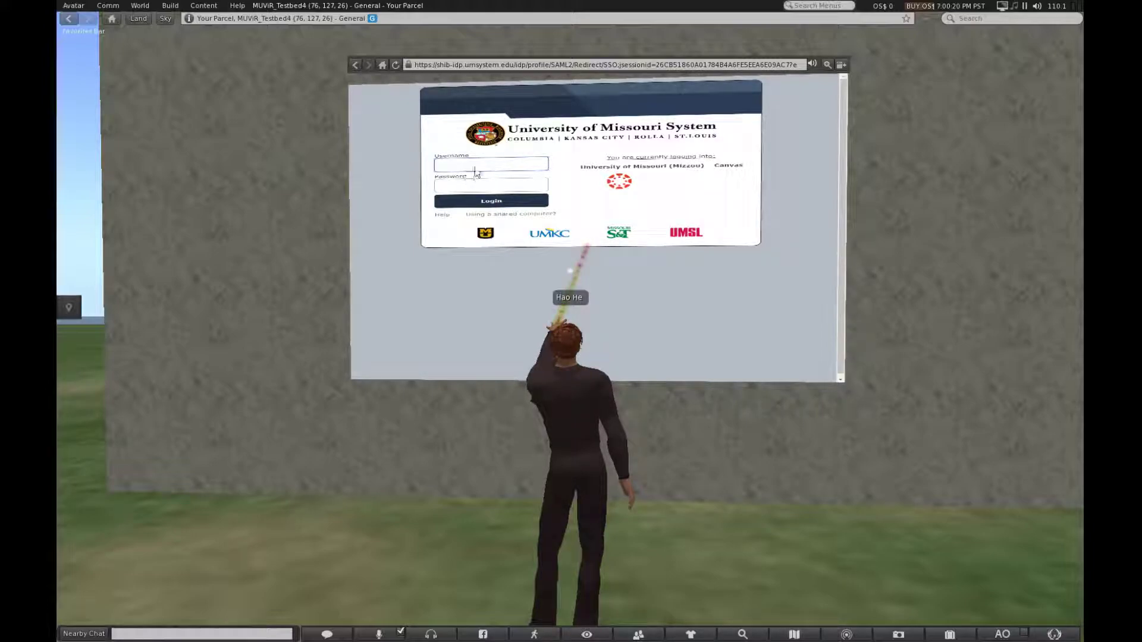
pyautogui.click(478, 187)
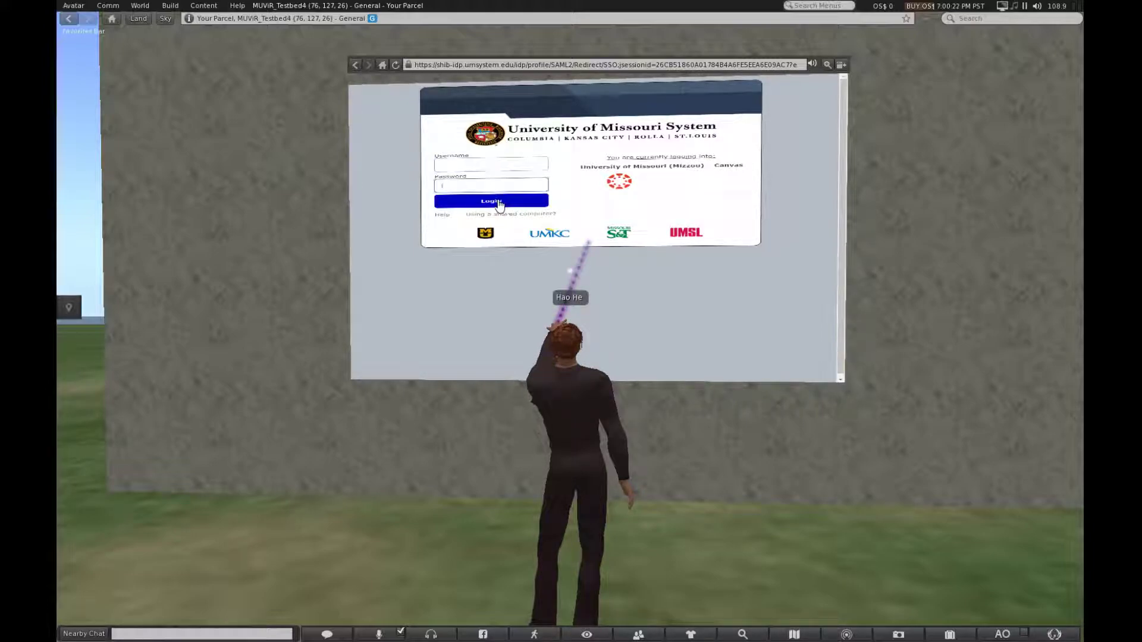